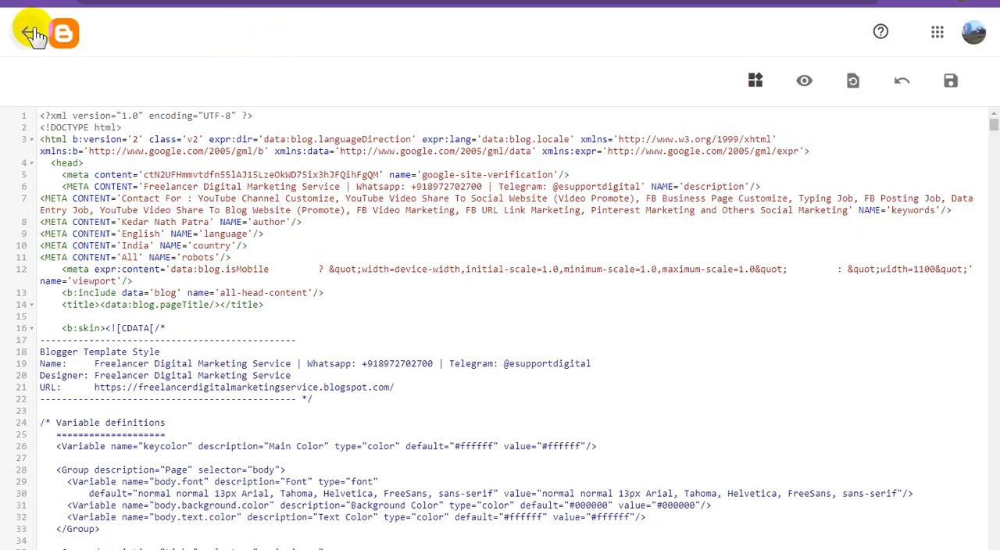
# Step: Leave the theme's HTML editor and copy the link address of the blog's home page
pyautogui.click(29, 35)
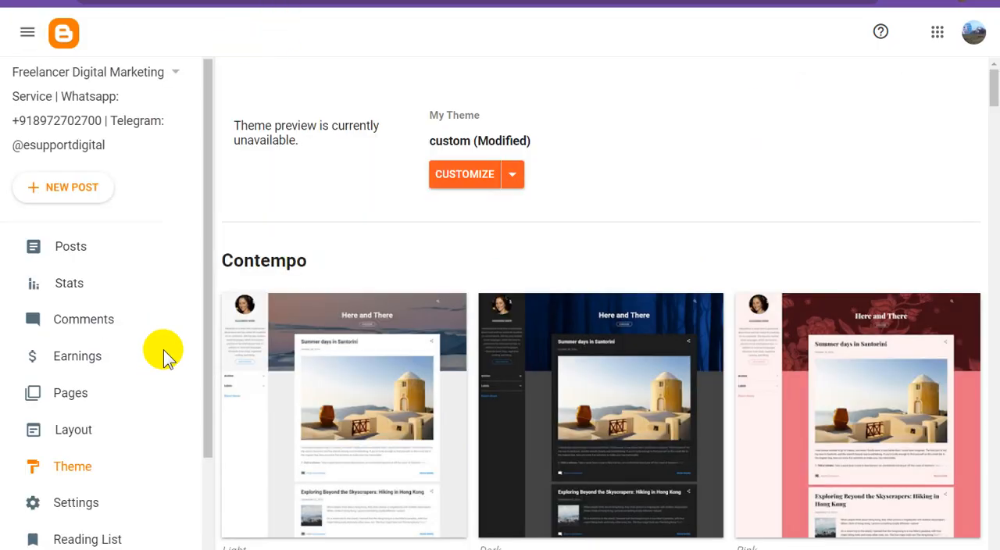
pyautogui.scroll(-2, 78, 422)
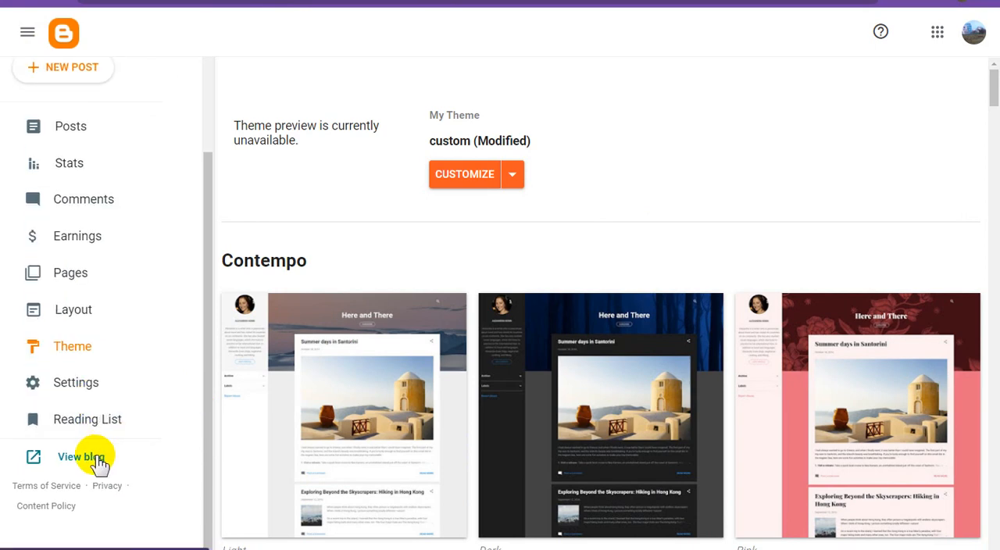
pyautogui.rightClick(100, 459)
pyautogui.click(169, 383)
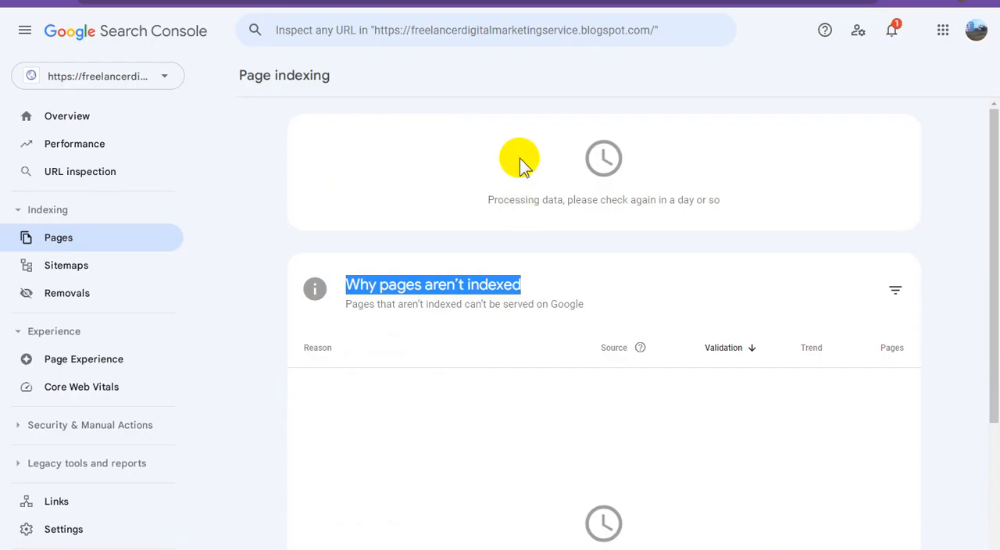
pyautogui.click(507, 30)
pyautogui.hotkey('ctrl', 'v')
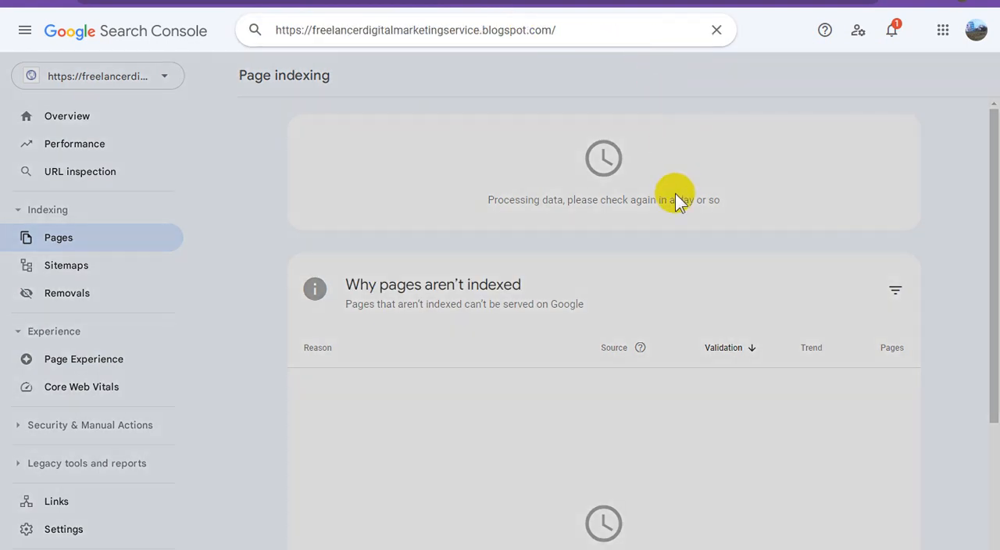
pyautogui.press('Return')
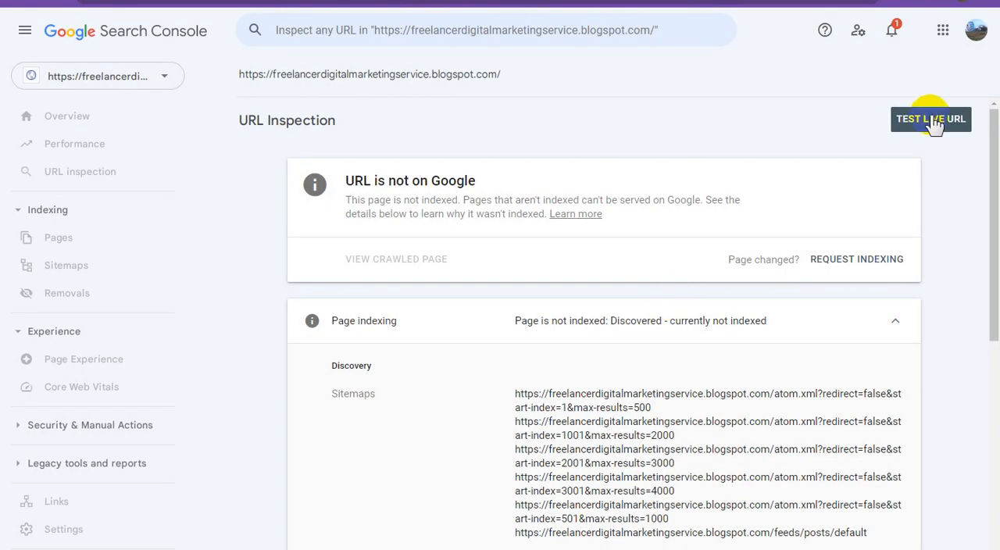
pyautogui.click(843, 258)
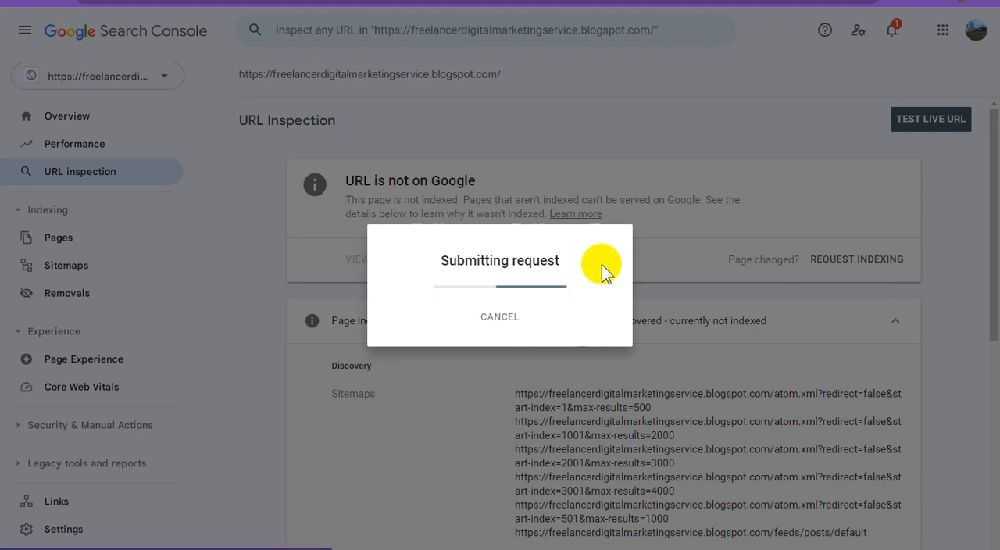
pyautogui.click(691, 339)
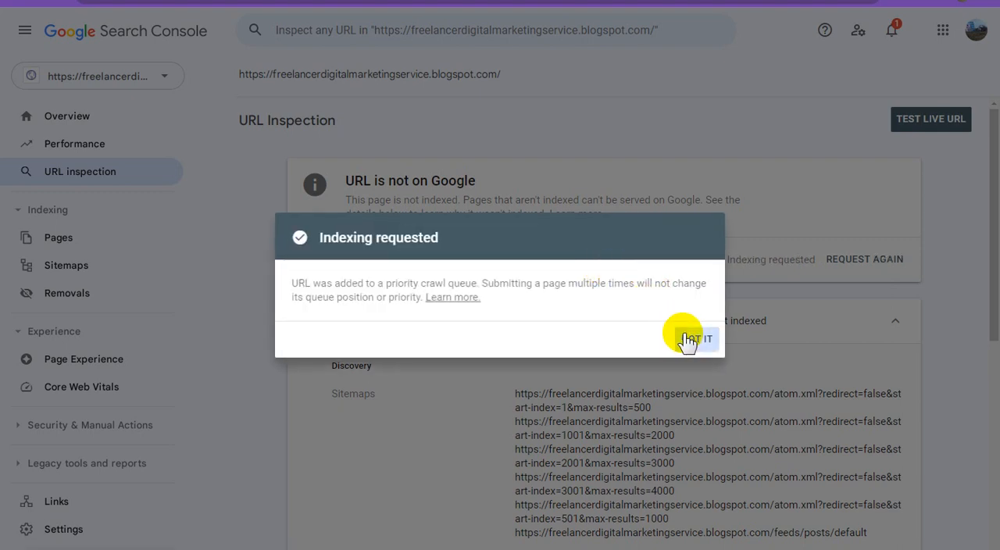
pyautogui.moveTo(349, 180); pyautogui.dragTo(508, 179)
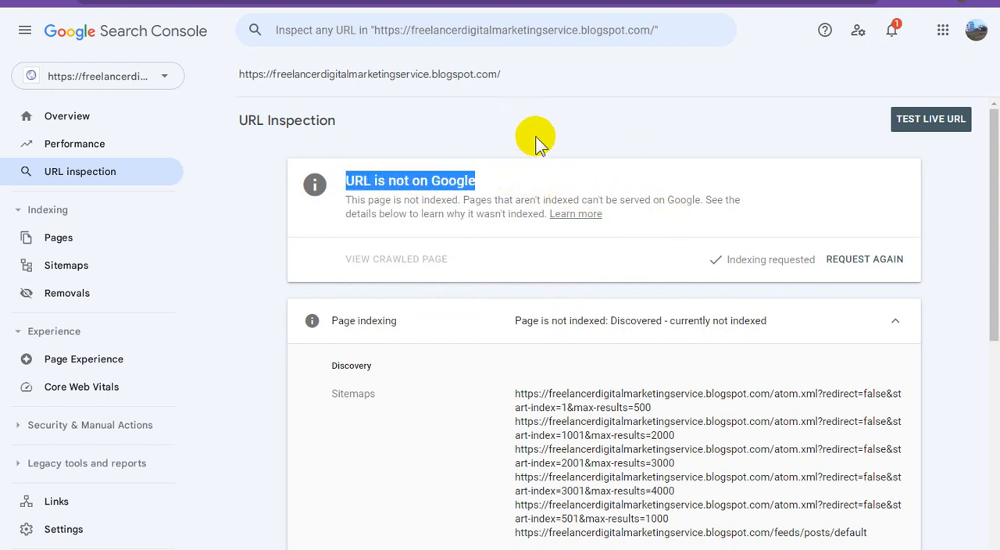
# Step: Switch to Blogger and copy the link address of the published "Freelancer Digital Marketing Service [SITEMAP]" page
pyautogui.click(250, 2)
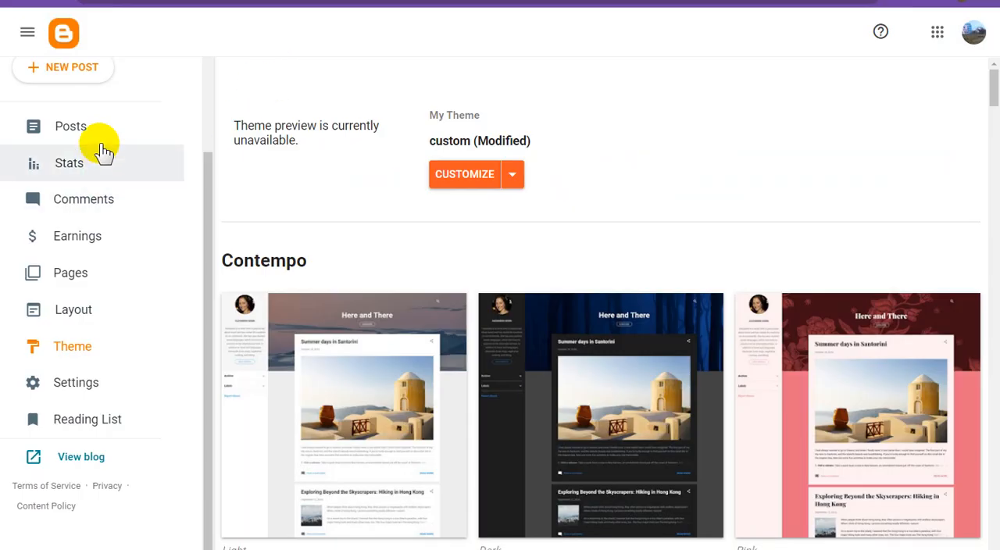
pyautogui.click(83, 286)
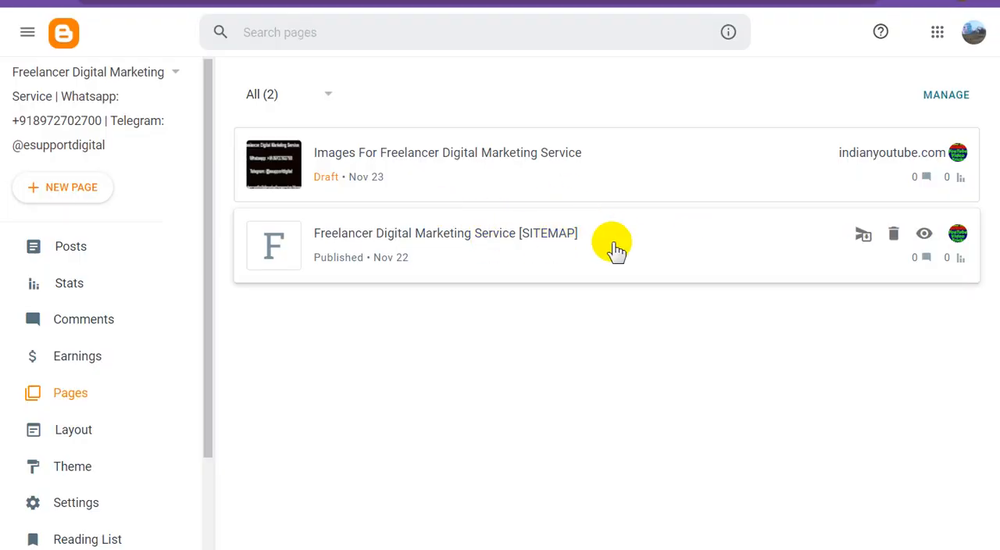
pyautogui.rightClick(924, 232)
pyautogui.click(898, 313)
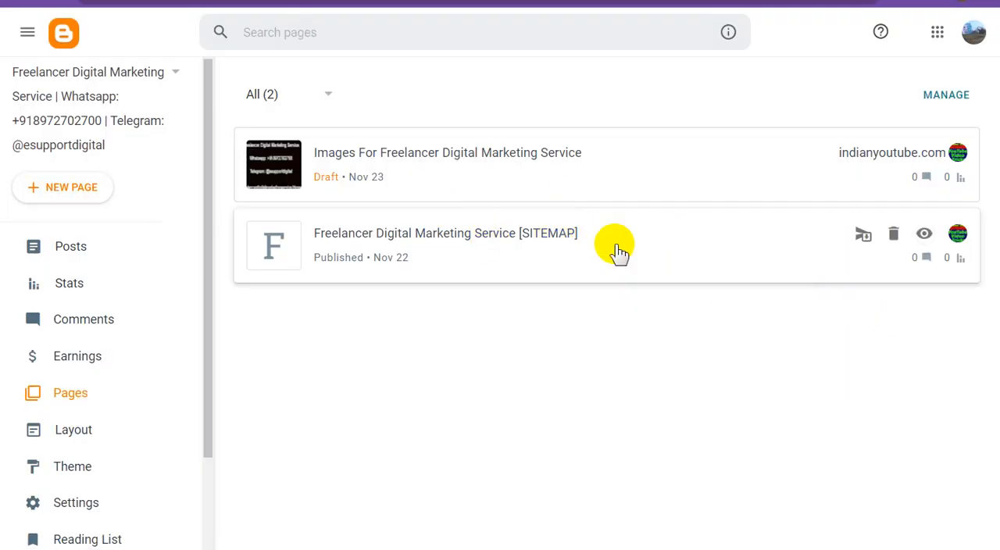
# Step: Switch to Google Search Console, inspect the sitemap page URL ending in /p/freelancer-digital-marketing-service.html and request its indexing
pyautogui.click(560, 1)
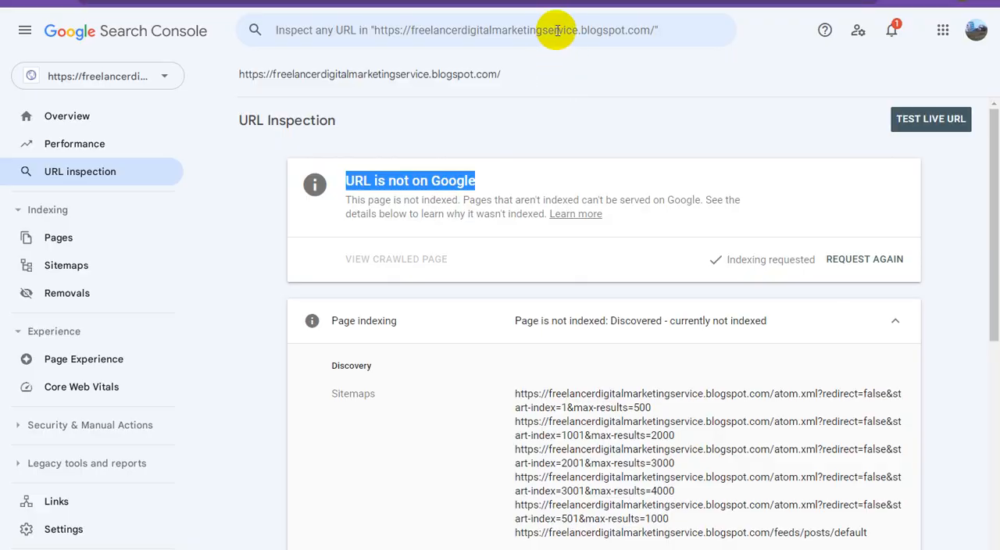
pyautogui.click(555, 35)
pyautogui.hotkey('ctrl', 'v')
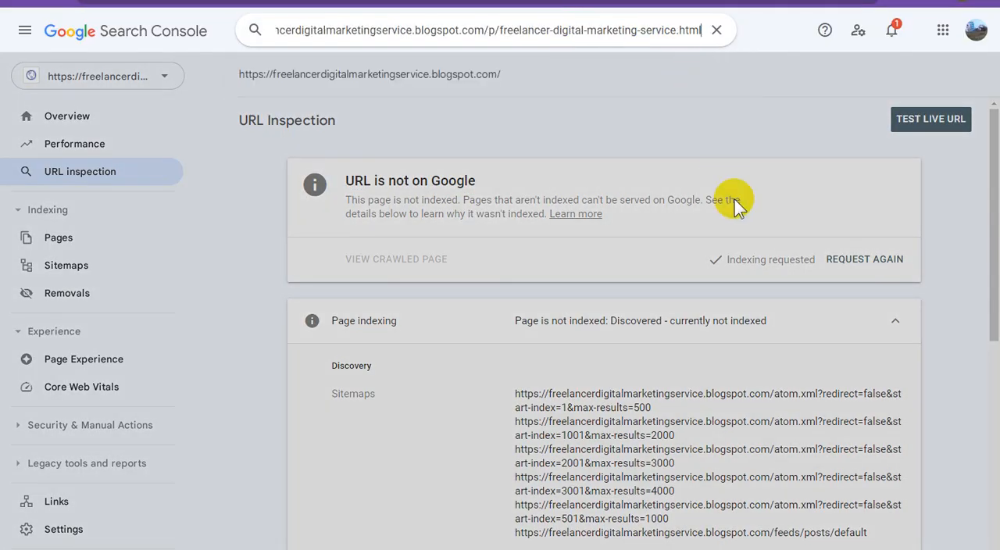
pyautogui.press('Return')
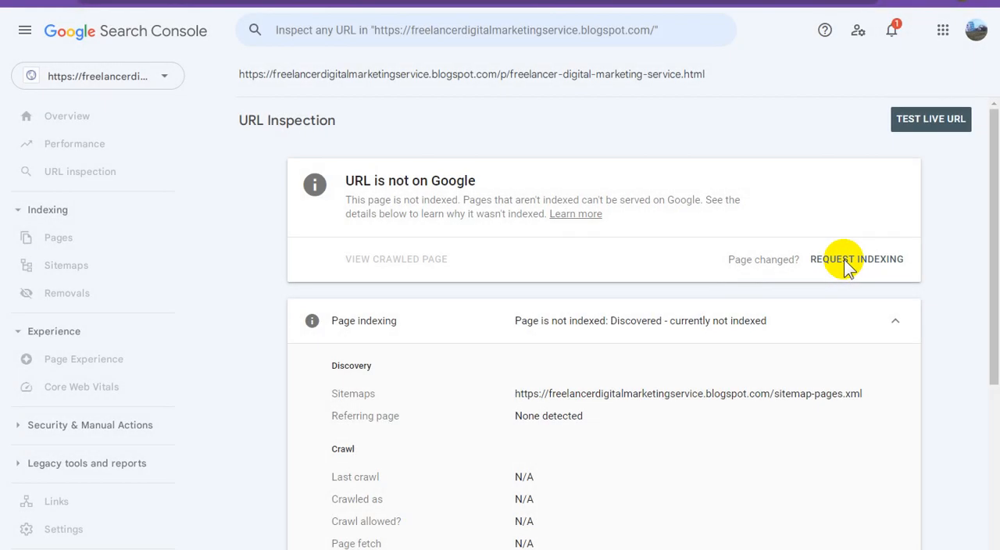
pyautogui.click(842, 267)
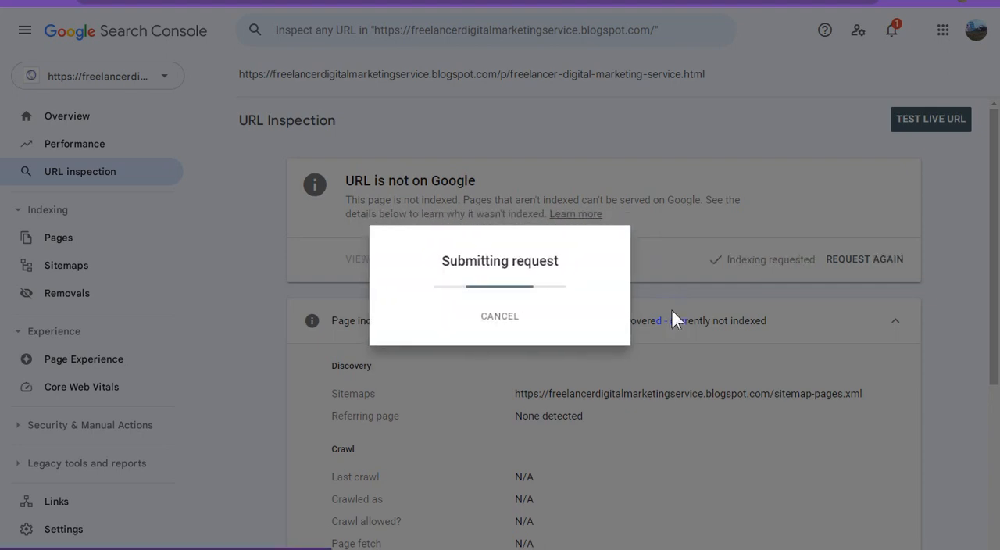
pyautogui.click(696, 340)
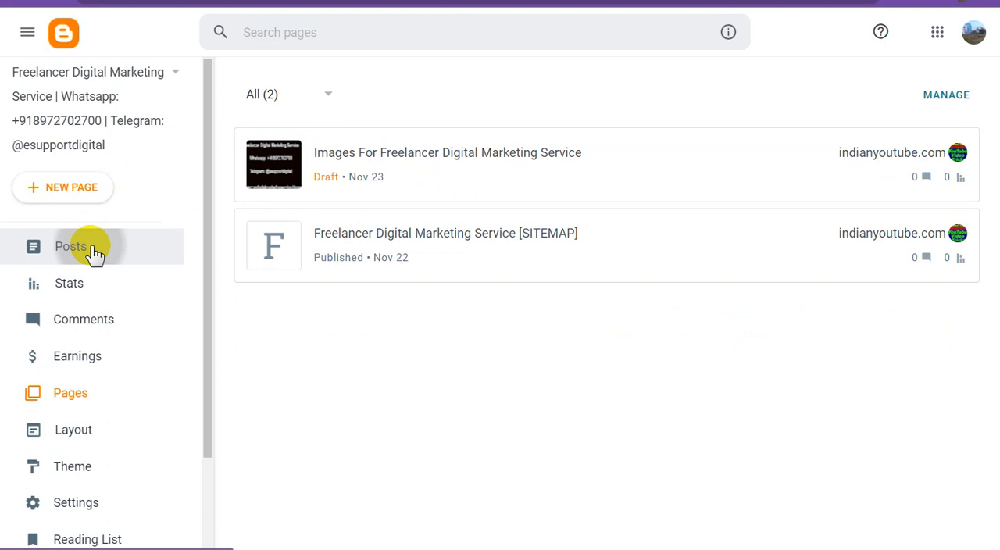
# Step: In Blogger's post management list, mark the YouTube Channel Customize Service post and copy its link address
pyautogui.click(94, 252)
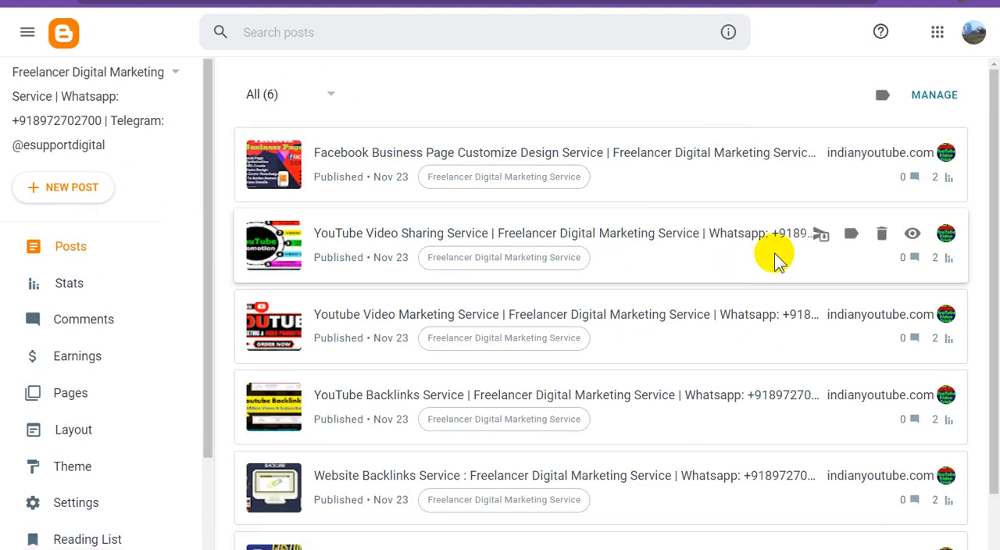
pyautogui.click(935, 95)
pyautogui.scroll(-1, 616, 277)
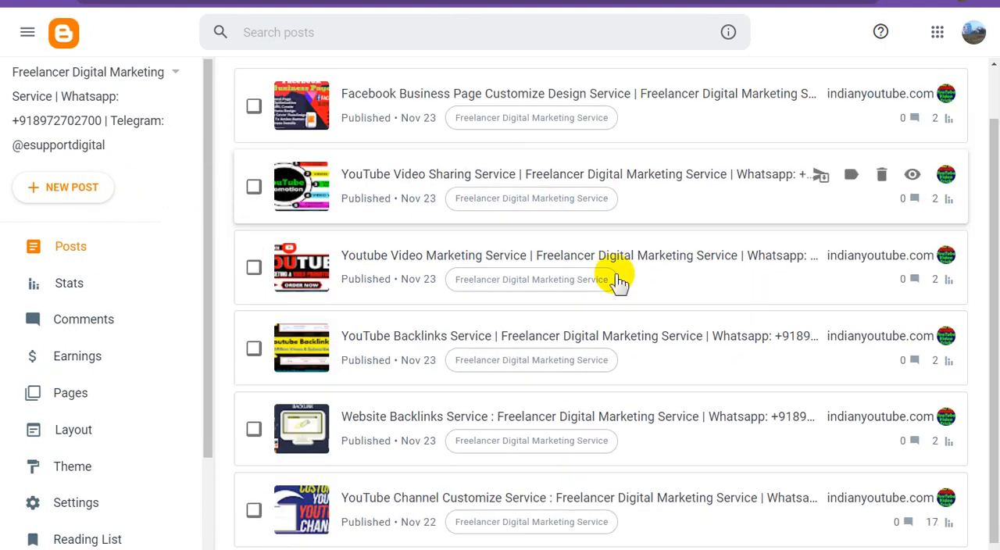
pyautogui.click(253, 501)
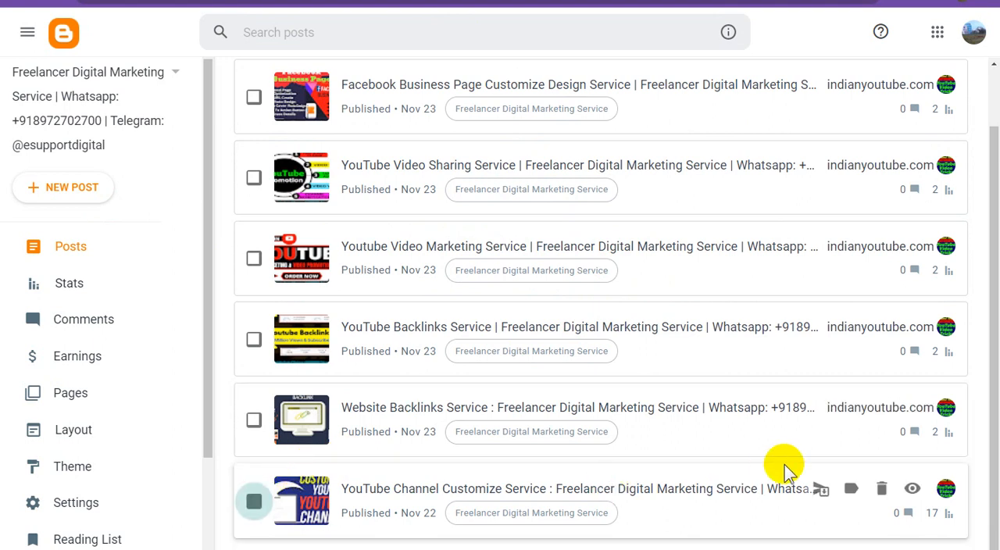
pyautogui.rightClick(914, 492)
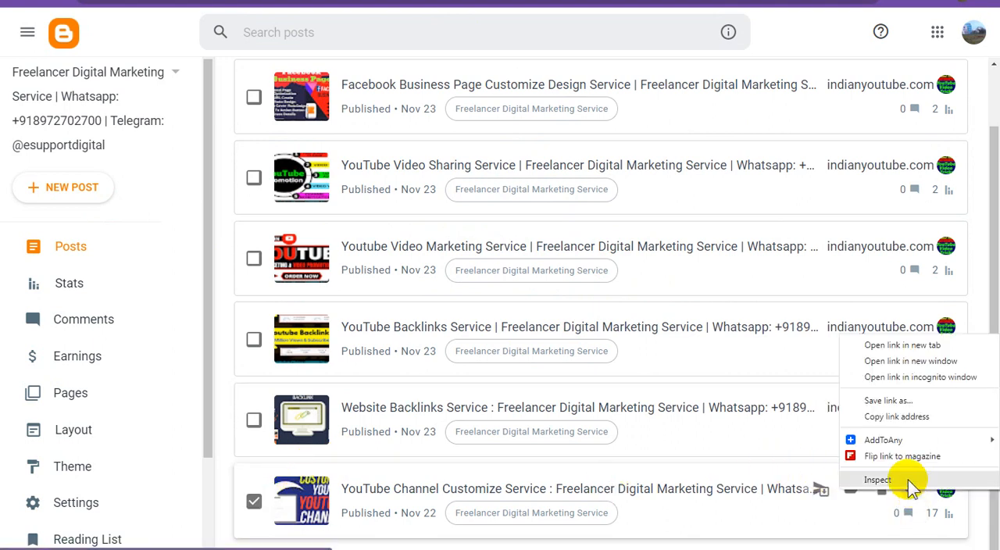
pyautogui.click(904, 414)
# Step: Switch to Google Search Console, inspect the post URL ending in /2023/11/youtube-channel-customize-freelancer.html and request its indexing
pyautogui.click(515, 2)
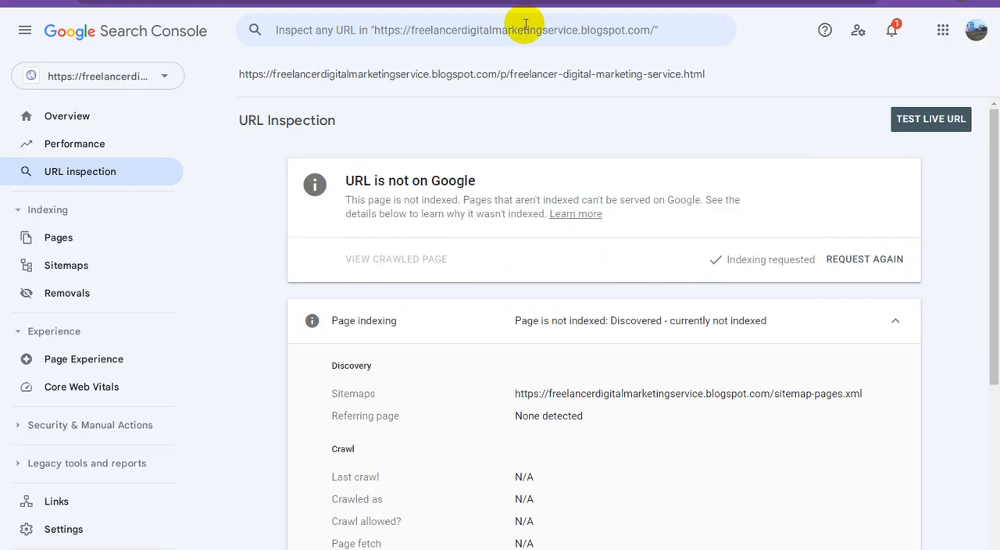
pyautogui.click(528, 31)
pyautogui.hotkey('ctrl', 'v')
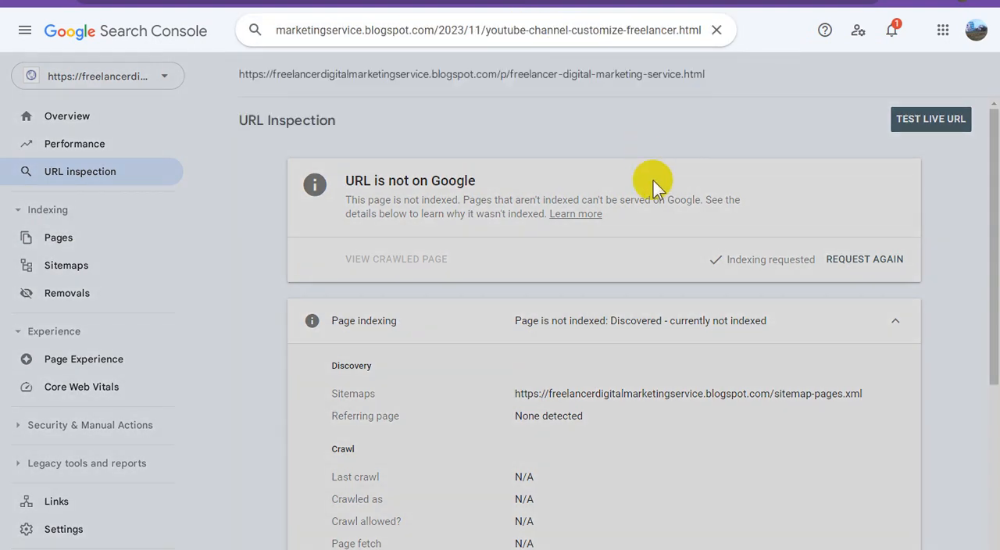
pyautogui.press('Return')
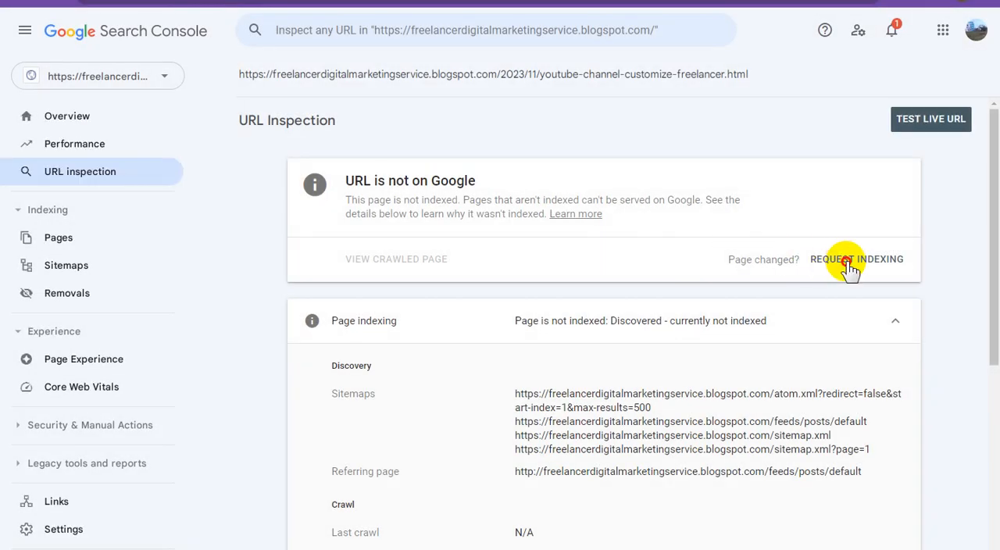
pyautogui.click(850, 262)
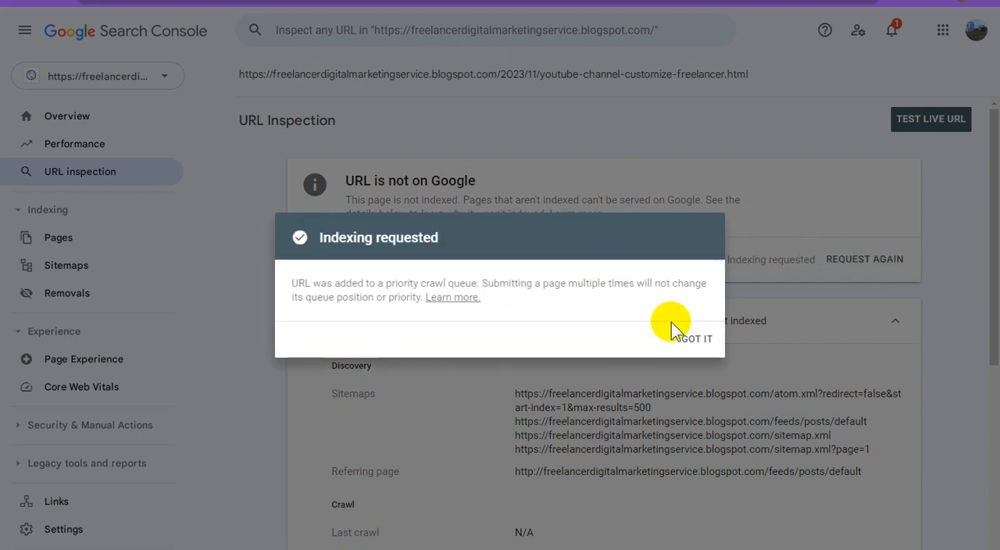
pyautogui.click(695, 342)
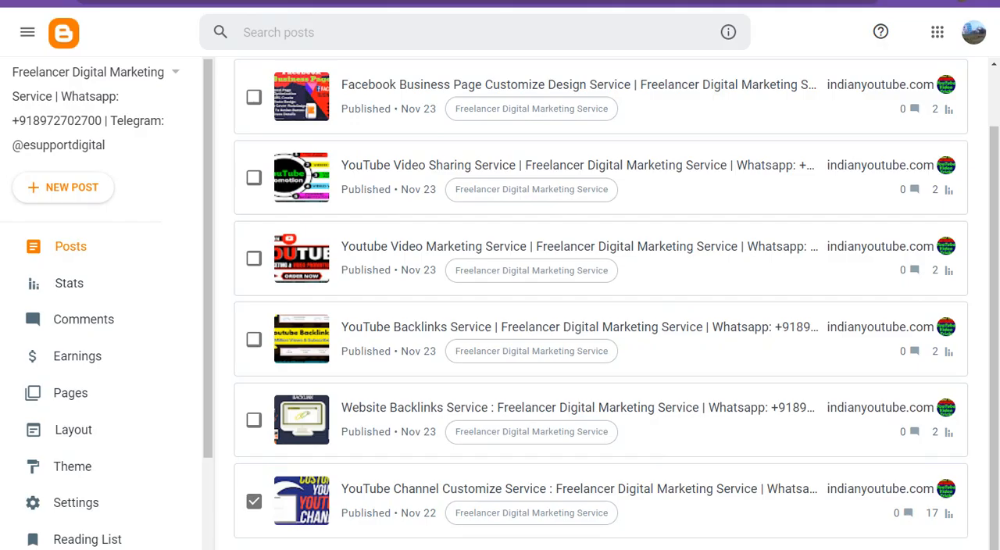
# Step: In Blogger's post list, mark the Website Backlinks Service post and copy its link address
pyautogui.click(911, 425)
pyautogui.rightClick(912, 407)
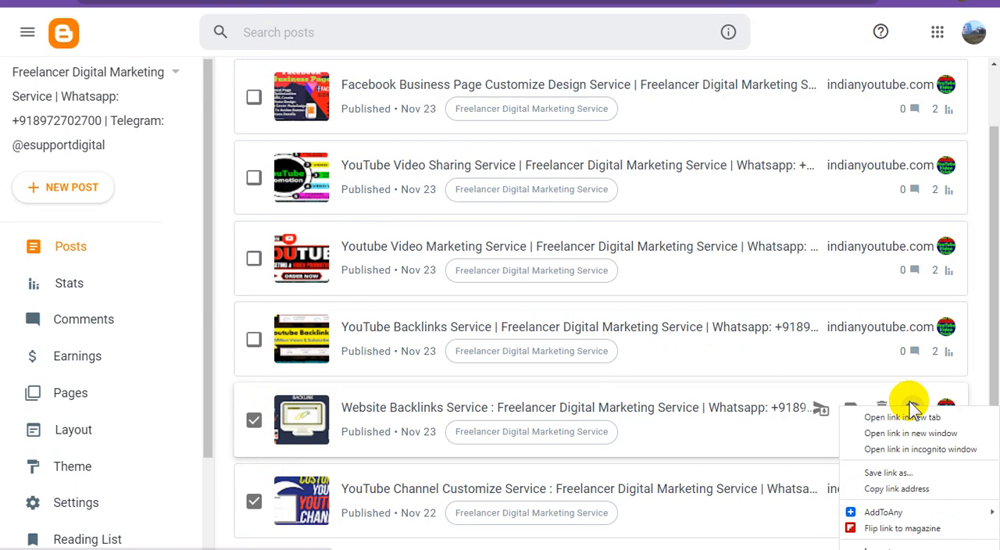
pyautogui.click(898, 489)
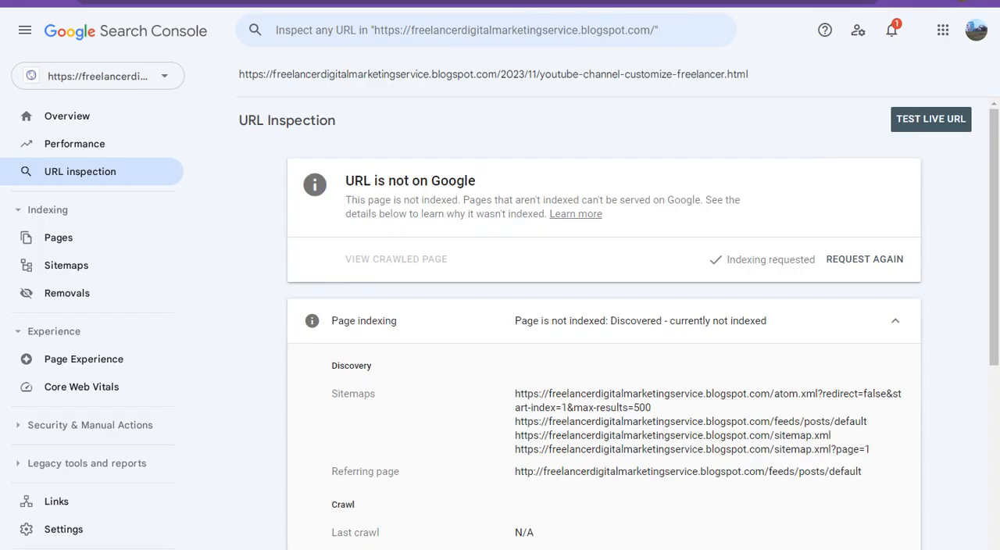
# Step: In Google Search Console, inspect the post URL ending in /2023/11/website-backlinks-freelancer-digital.html and request its indexing
pyautogui.click(545, 29)
pyautogui.hotkey('ctrl', 'v')
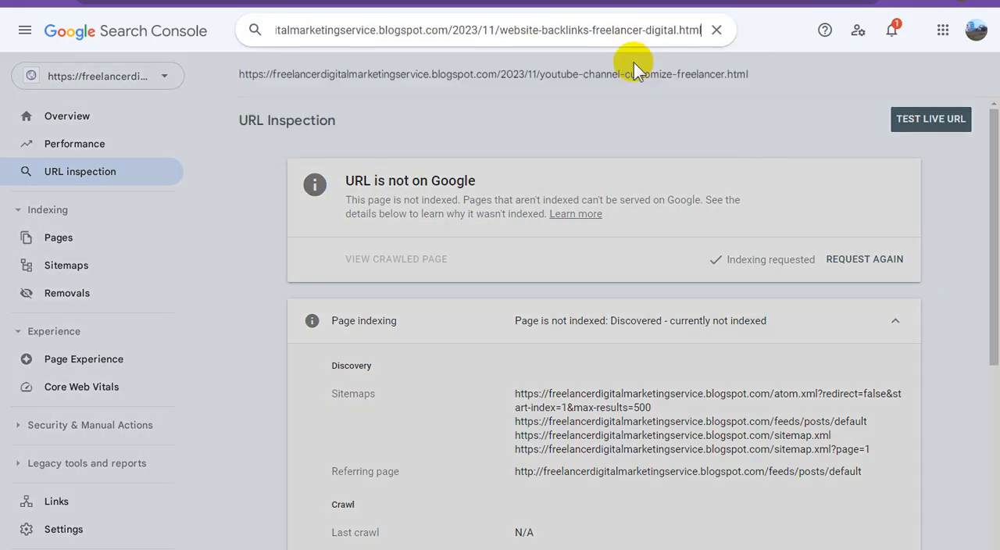
pyautogui.press('Return')
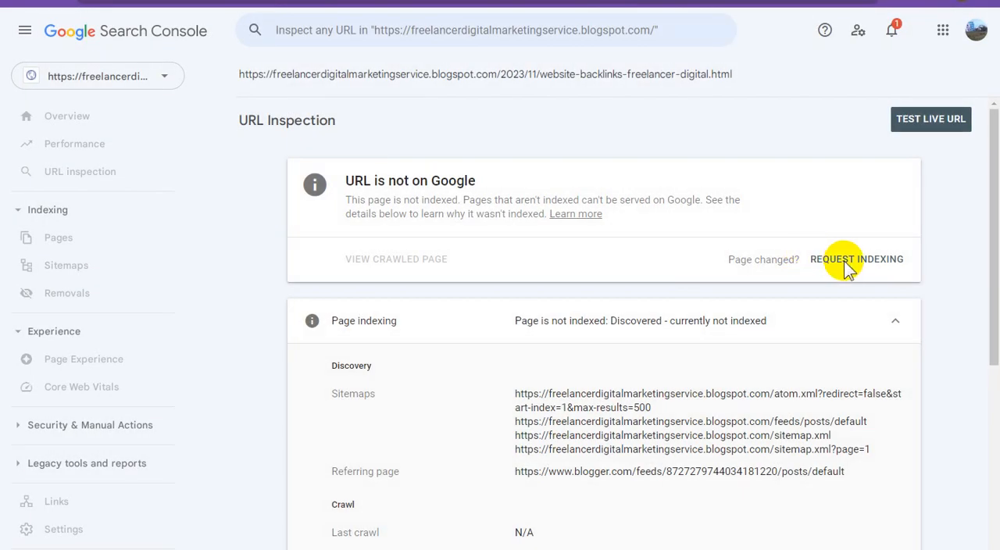
pyautogui.click(842, 261)
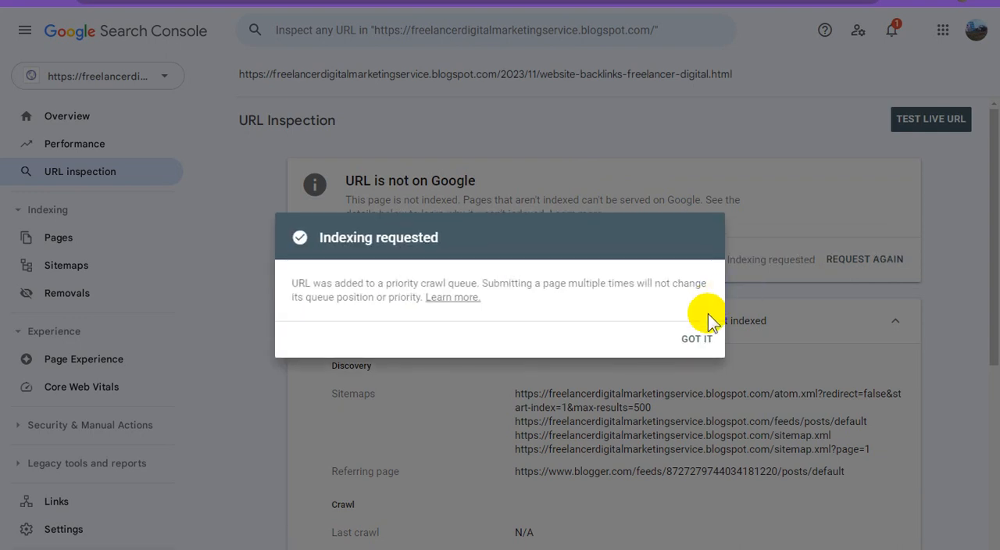
pyautogui.click(698, 338)
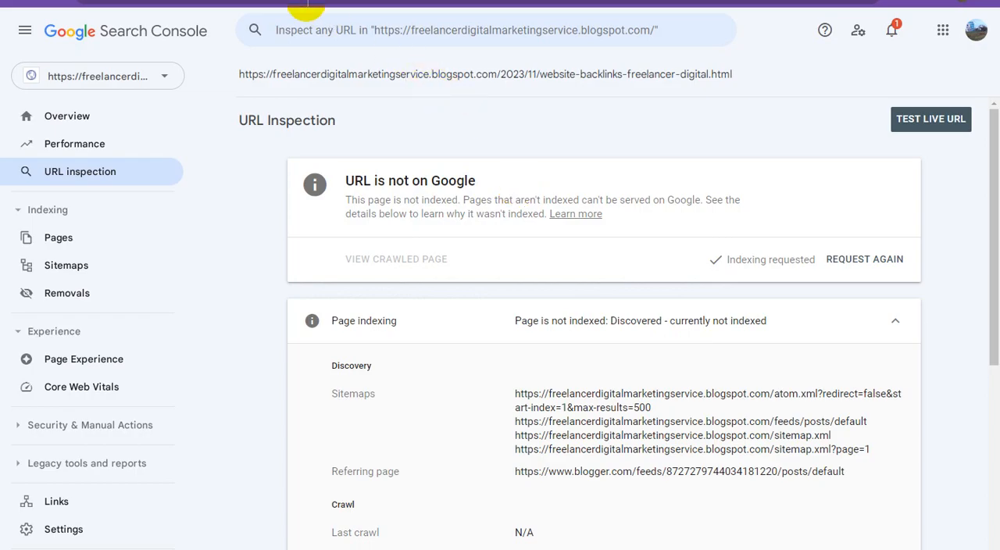
# Step: Switch to Blogger, mark the YouTube Backlinks Service post and copy its link address
pyautogui.click(306, 1)
pyautogui.click(254, 340)
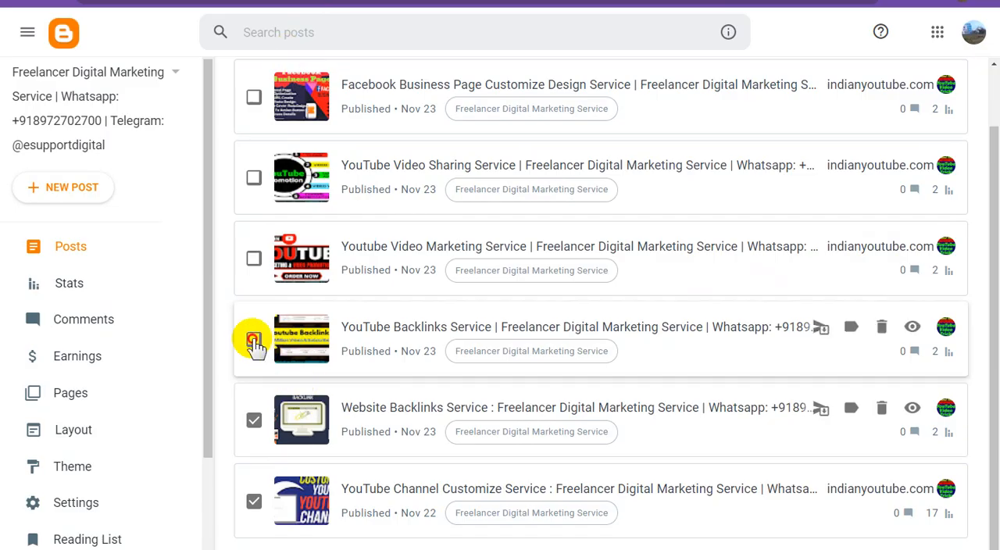
pyautogui.rightClick(914, 328)
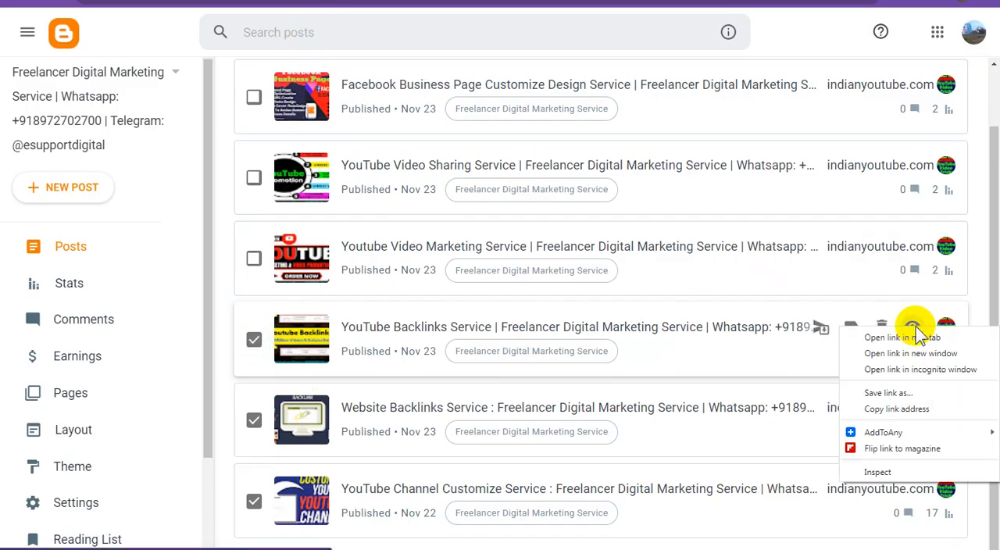
pyautogui.click(875, 408)
# Step: Switch to Google Search Console, inspect the post URL ending in /2023/11/youtube-backlinks-service-freelancer.html and request its indexing
pyautogui.hotkey('ctrl', 'Tab')
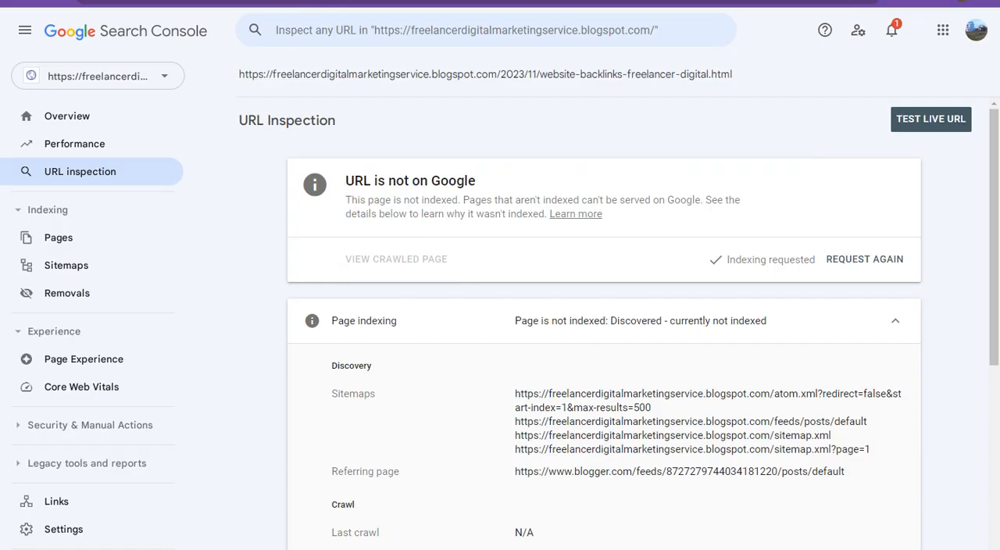
pyautogui.click(555, 31)
pyautogui.hotkey('ctrl', 'v')
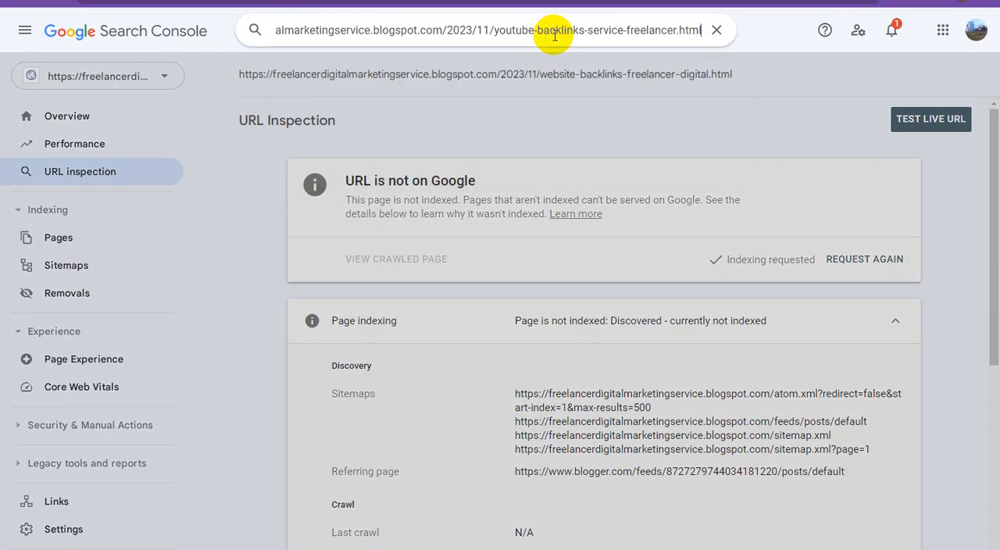
pyautogui.press('Return')
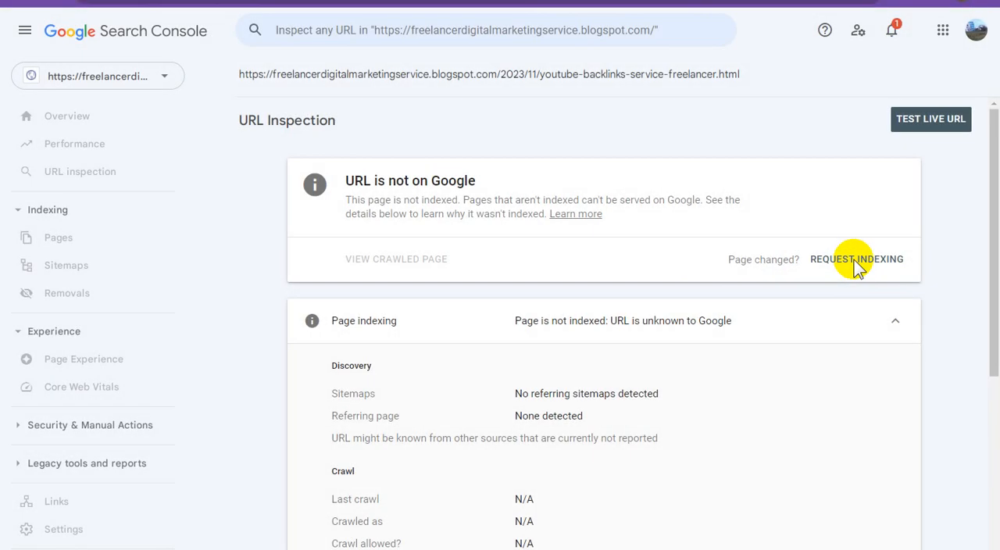
pyautogui.click(847, 261)
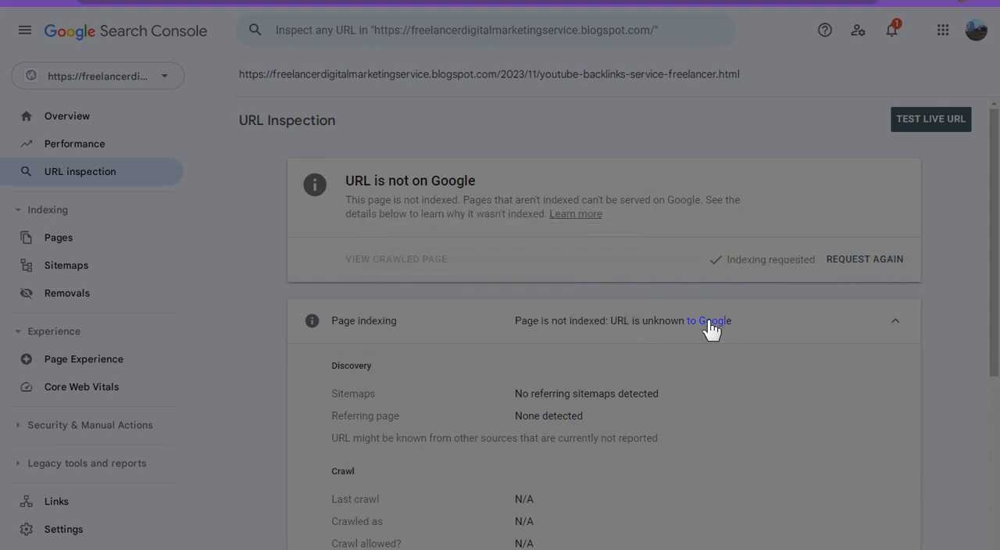
pyautogui.click(815, 327)
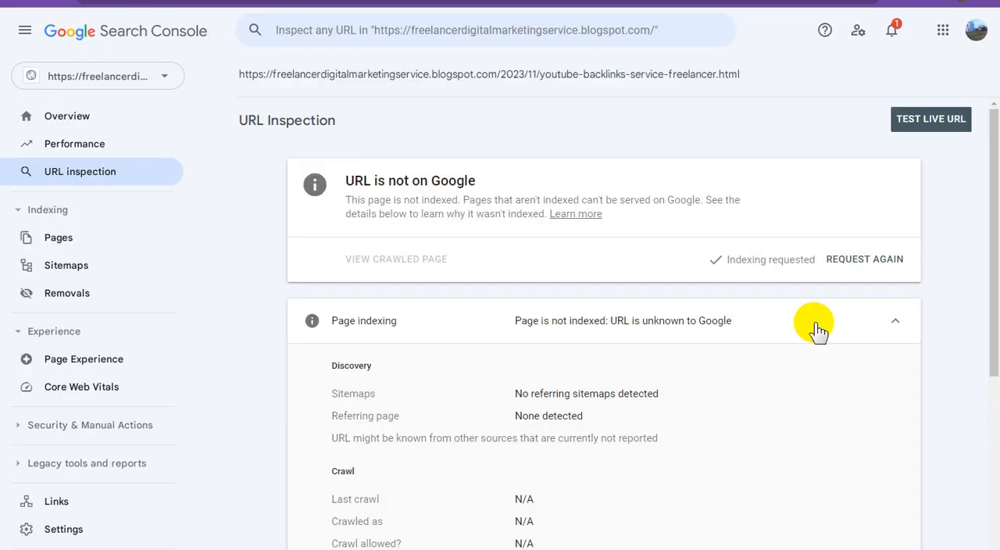
# Step: In Blogger's post list, mark the Youtube Video Marketing Service post and copy its link address
pyautogui.click(399, 1)
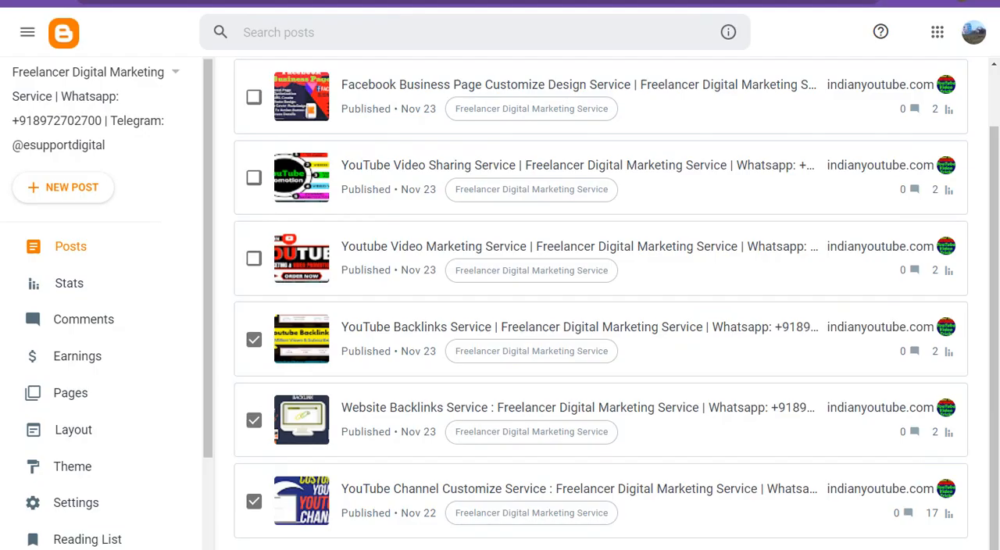
pyautogui.click(253, 259)
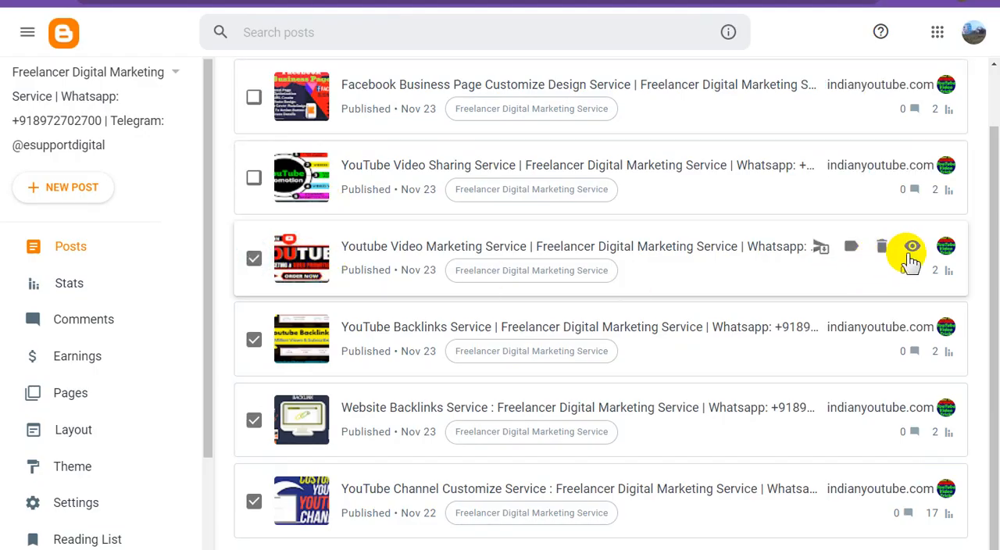
pyautogui.rightClick(911, 258)
pyautogui.click(907, 328)
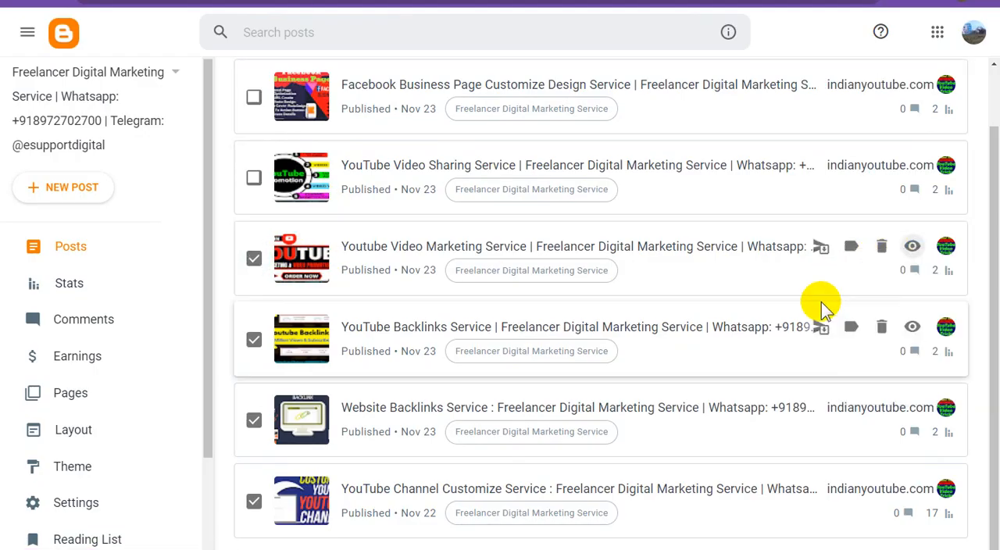
# Step: In Google Search Console, inspect the post URL ending in /2023/11/youtube-video-marketing-service.html and request its indexing
pyautogui.click(570, 2)
pyautogui.click(563, 32)
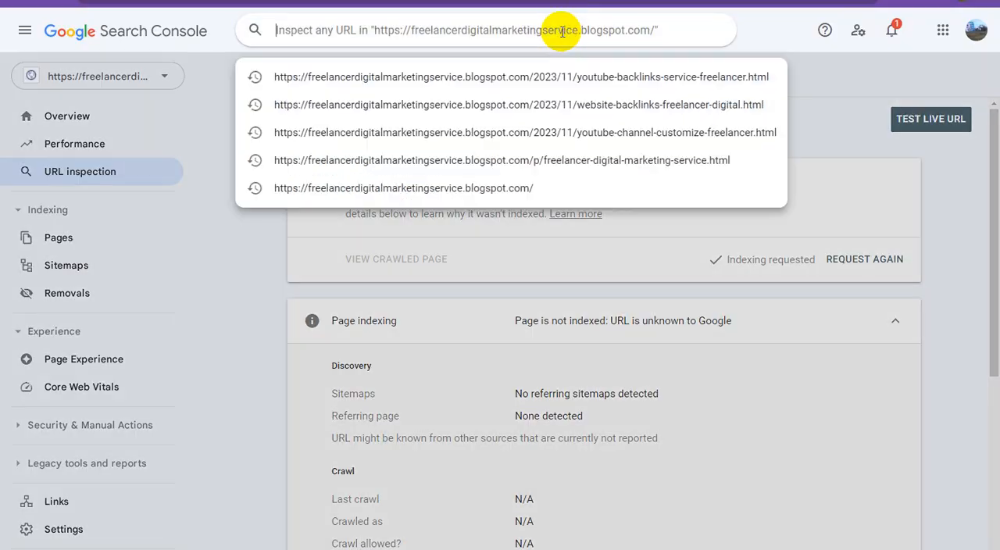
pyautogui.hotkey('ctrl', 'v')
pyautogui.press('Return')
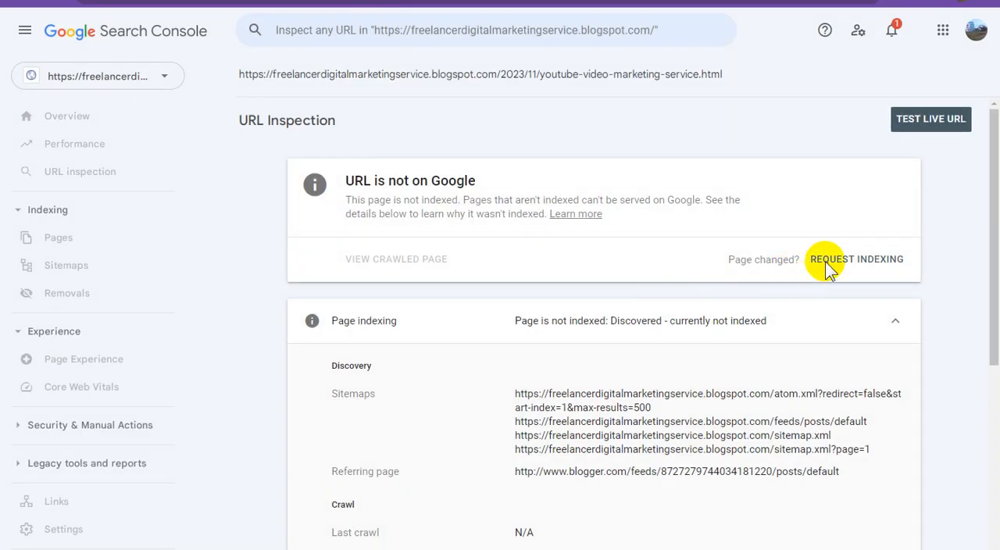
pyautogui.click(857, 264)
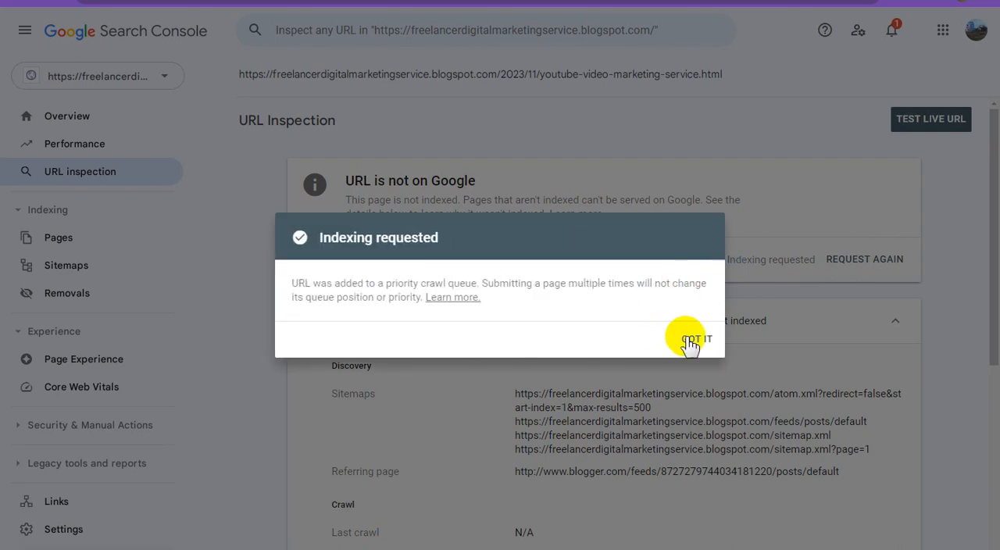
pyautogui.click(691, 341)
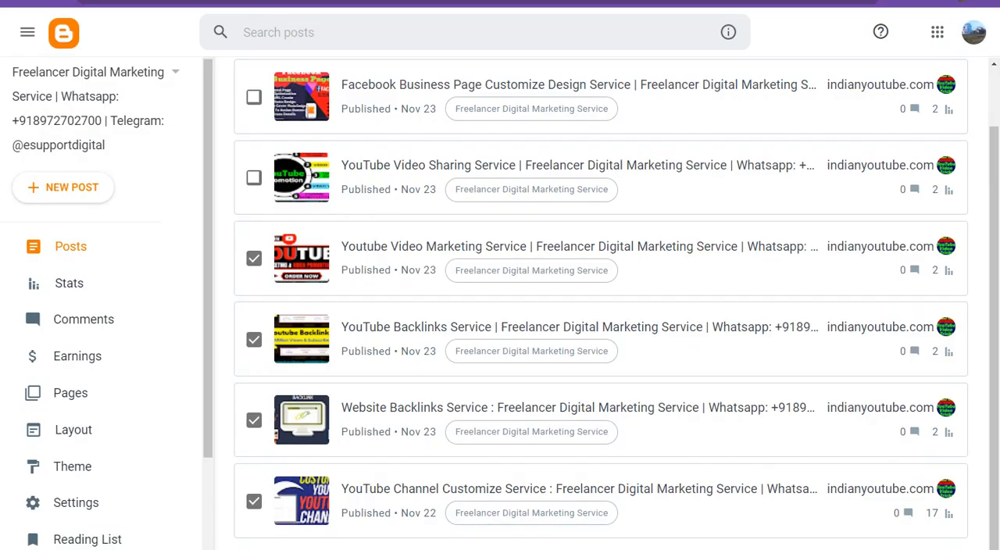
# Step: In Blogger's post list, mark the YouTube Video Sharing Service post and copy its link address
pyautogui.scroll(1, 395, 261)
pyautogui.click(253, 243)
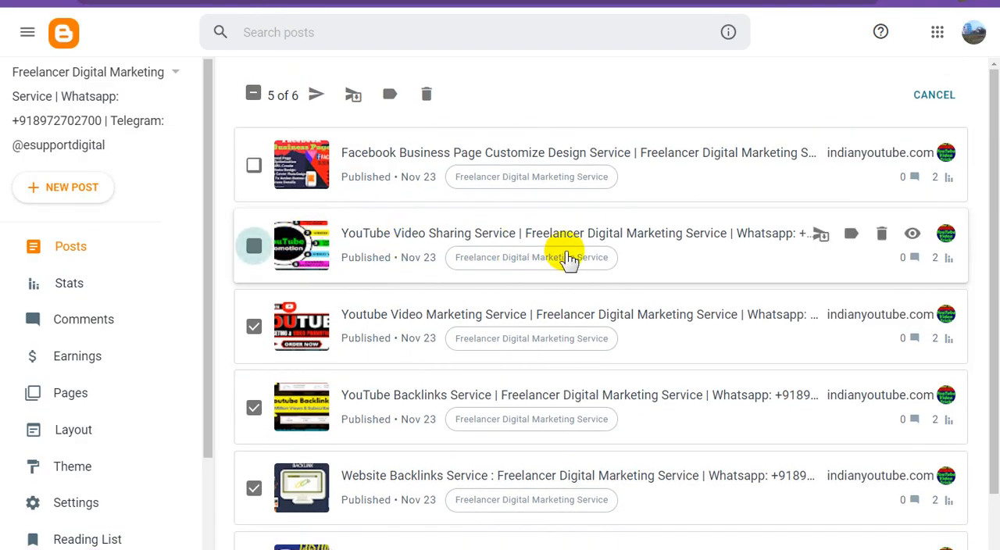
pyautogui.rightClick(908, 233)
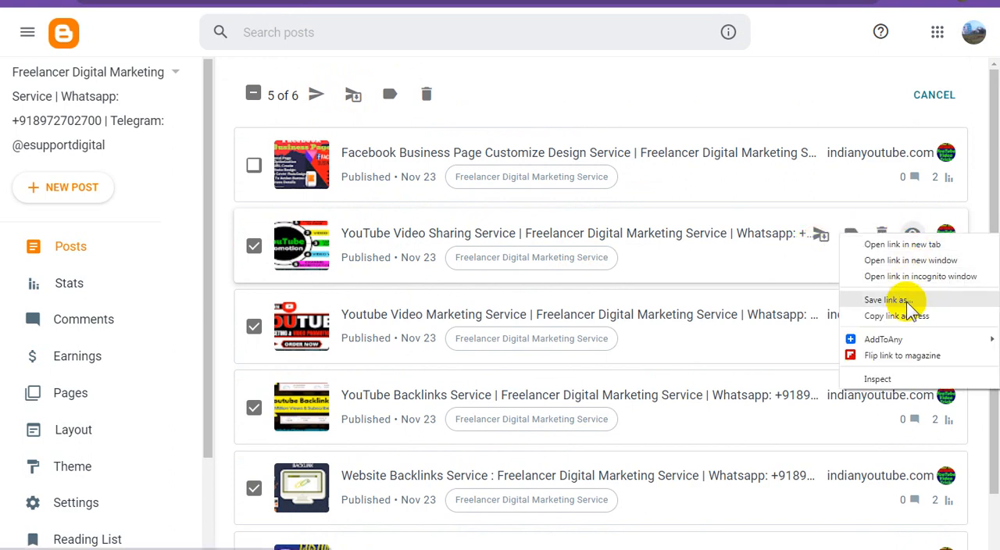
pyautogui.click(904, 316)
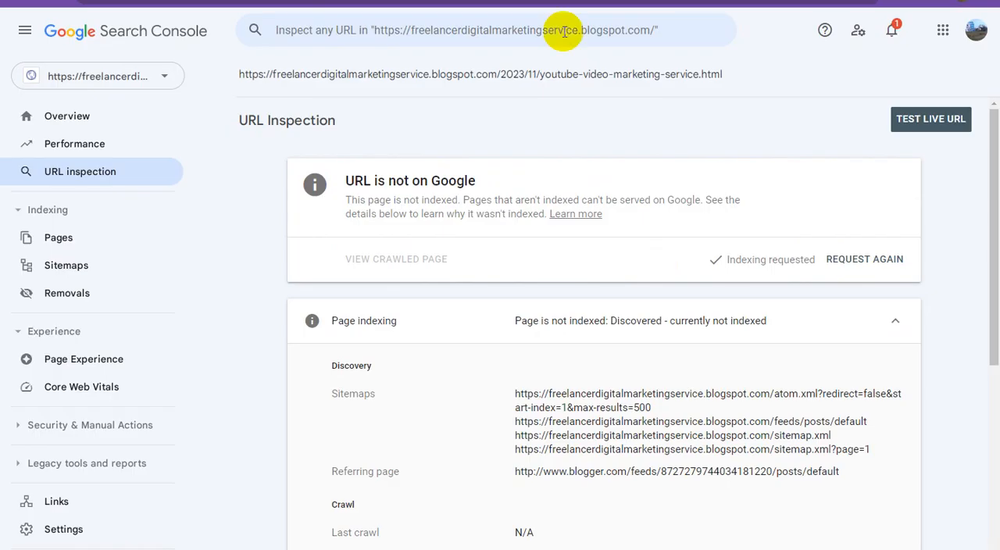
# Step: In Google Search Console, inspect the post URL ending in /2023/11/youtube-video-sharing-service.html and request its indexing
pyautogui.click(564, 31)
pyautogui.hotkey('ctrl', 'v')
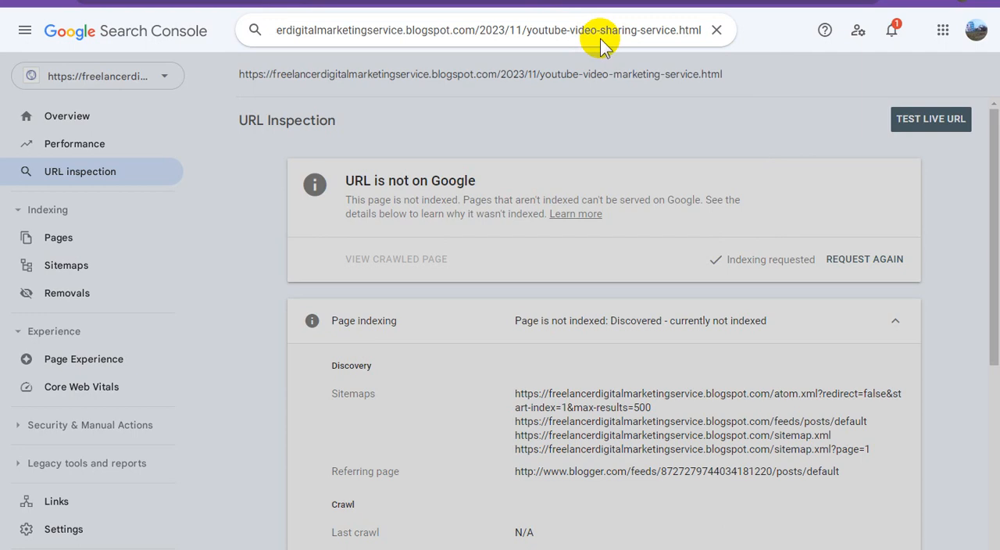
pyautogui.press('Return')
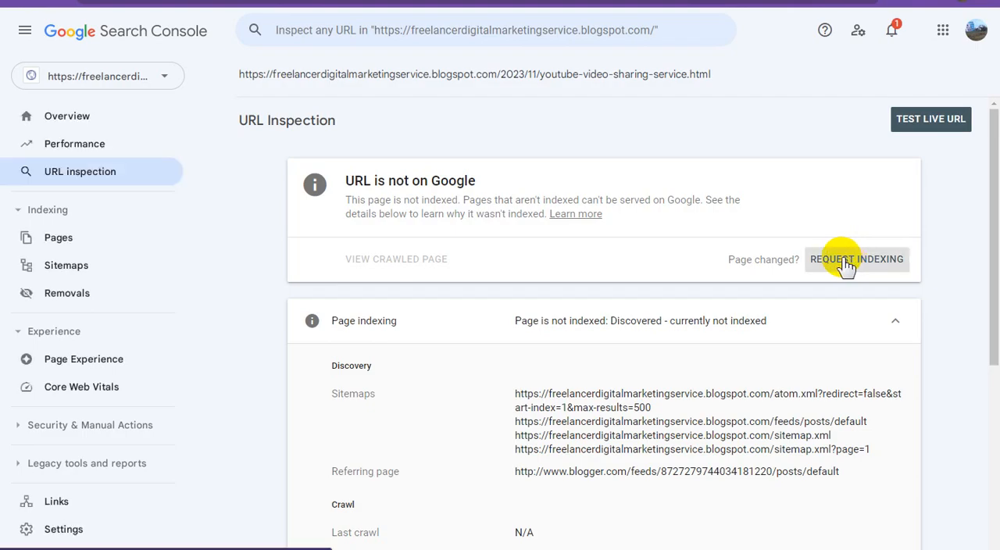
pyautogui.click(850, 264)
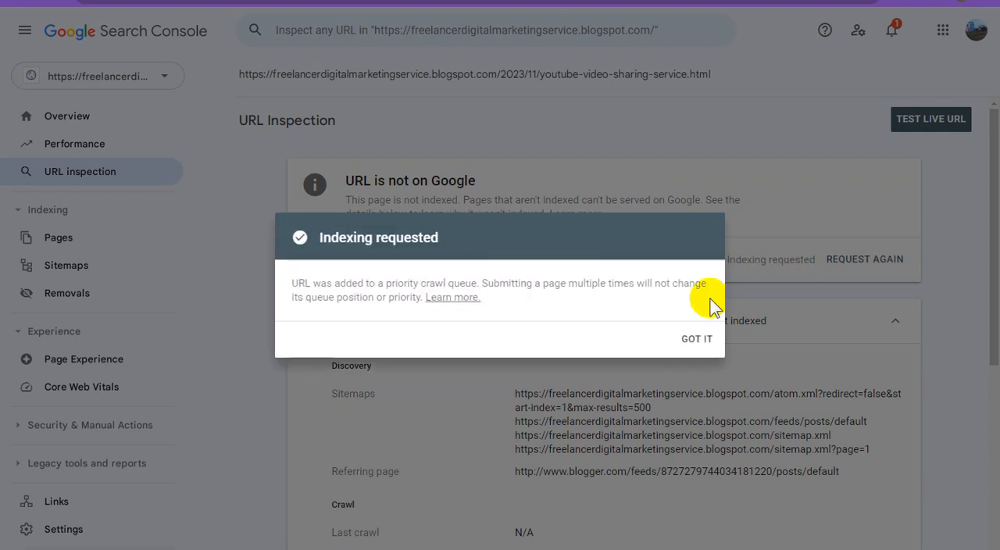
pyautogui.click(695, 334)
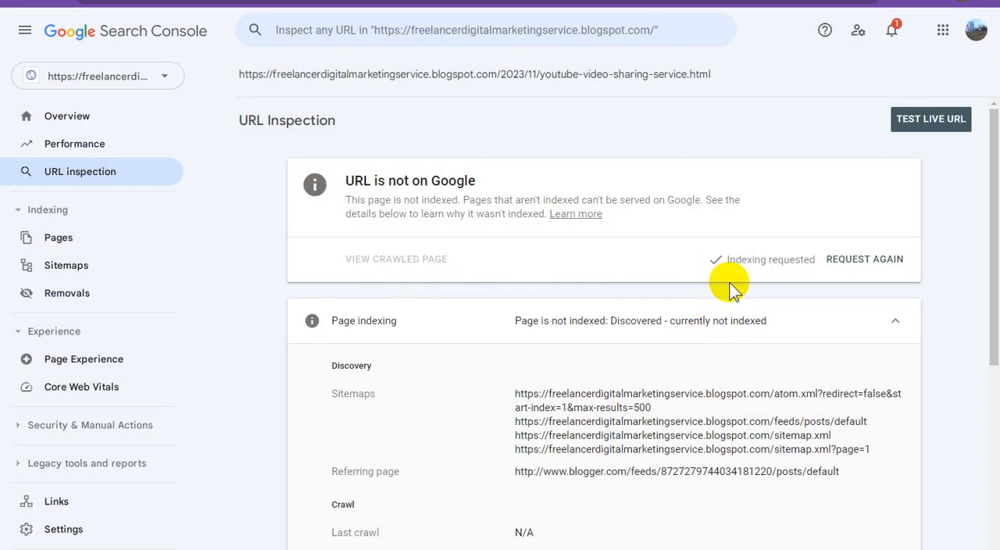
# Step: Switch to Blogger, mark the Facebook Business Page Customize Design Service post and copy its link address
pyautogui.click(355, 1)
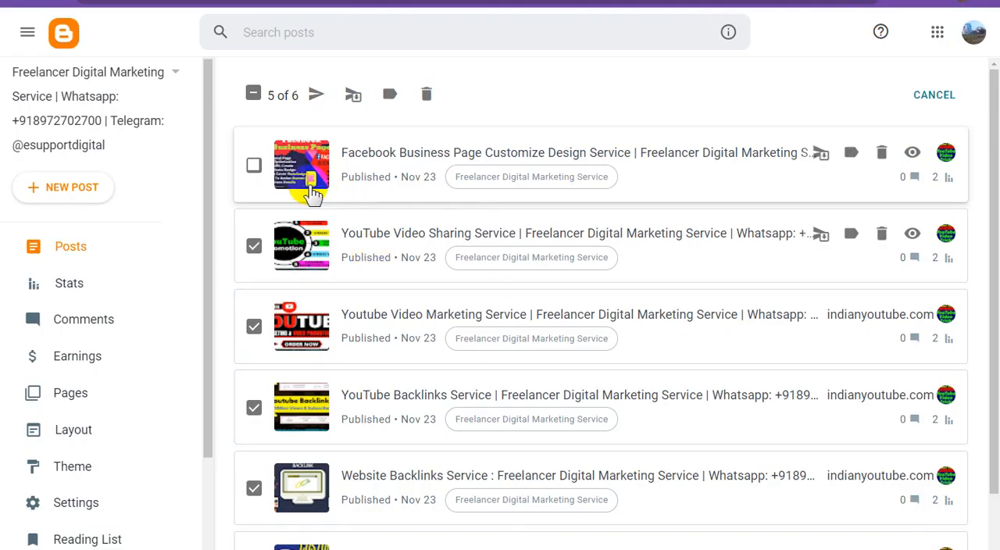
pyautogui.click(252, 164)
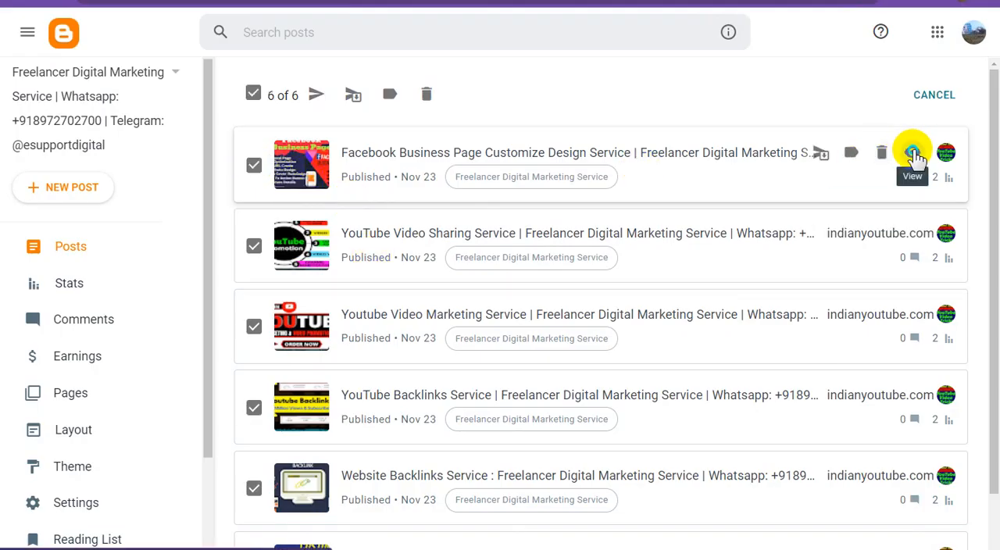
pyautogui.rightClick(912, 156)
pyautogui.click(905, 230)
# Step: In Google Search Console, inspect the post URL ending in /2023/11/facebook-business-page-customize-design.html and request its indexing
pyautogui.click(590, 1)
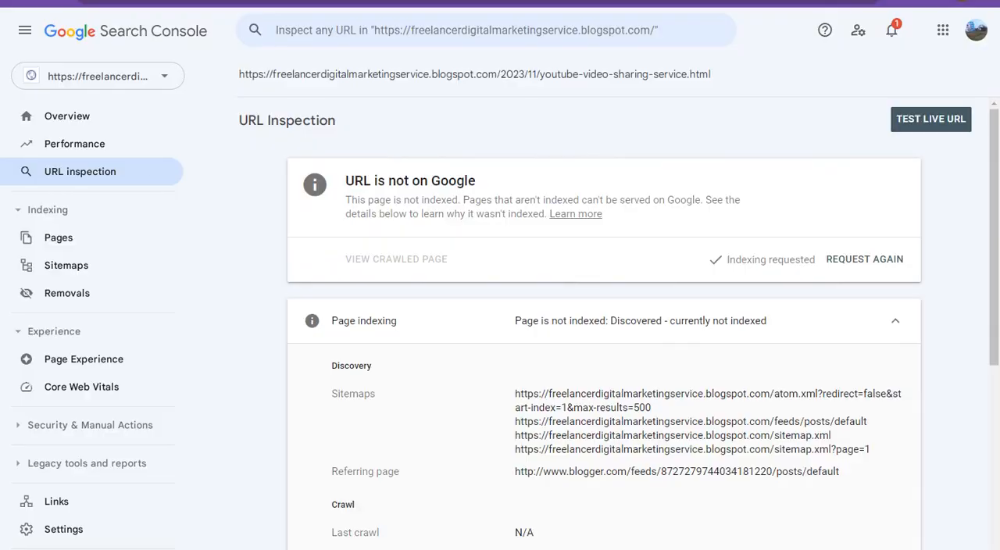
pyautogui.click(575, 30)
pyautogui.hotkey('ctrl', 'v')
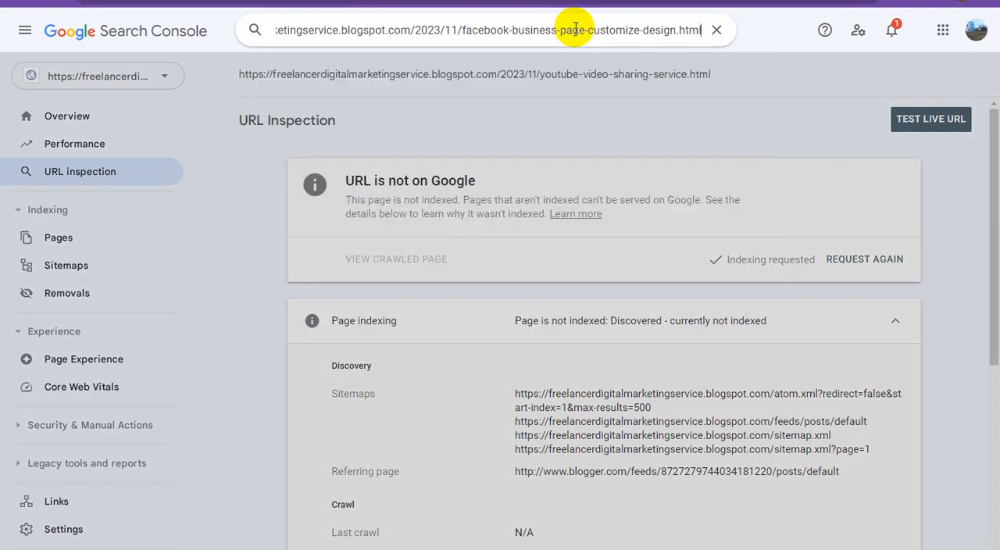
pyautogui.press('Return')
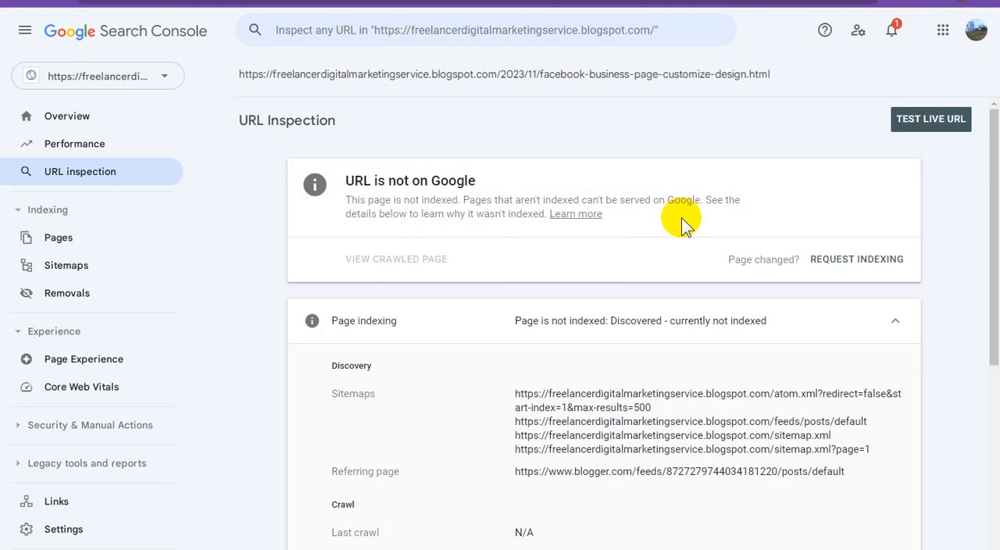
pyautogui.click(860, 262)
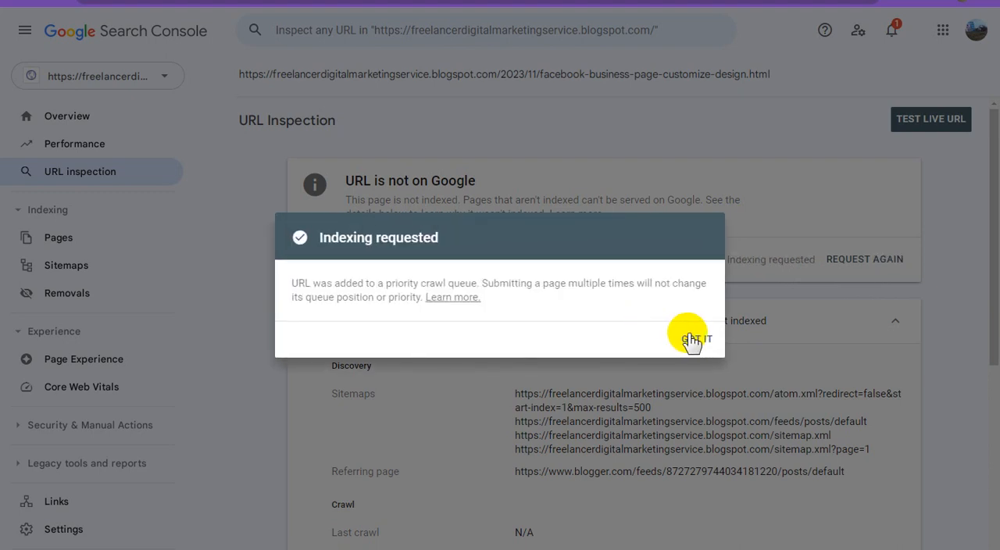
pyautogui.click(690, 338)
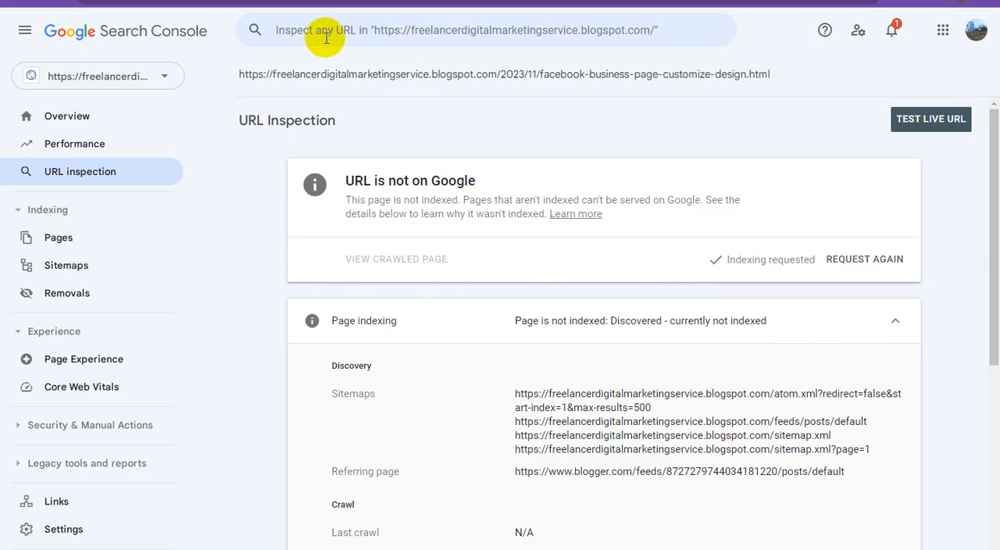
# Step: Switch to Blogger and reload the post list
pyautogui.click(293, 2)
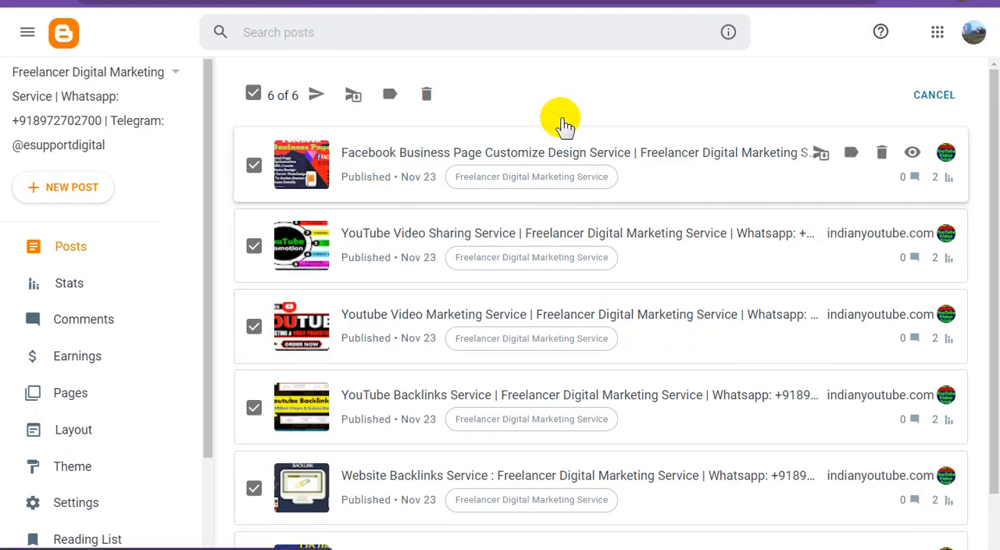
pyautogui.rightClick(599, 84)
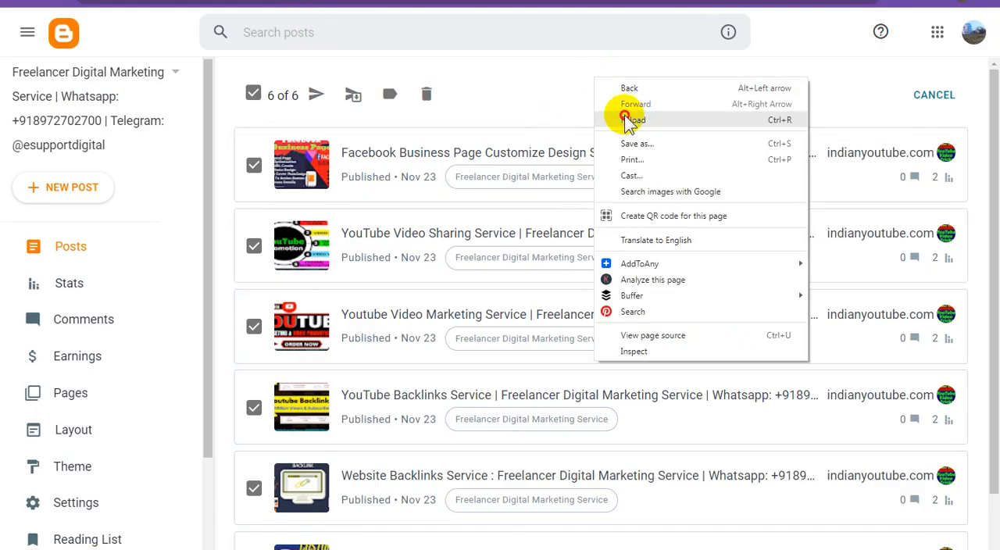
pyautogui.press('Escape')
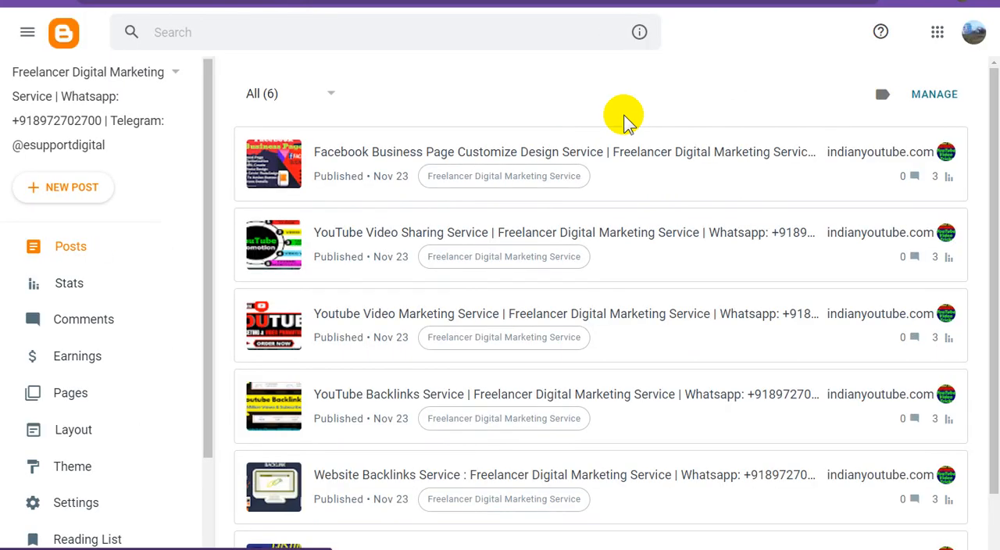
# Step: View the live blog's home page and close the install advertisement covering its header
pyautogui.click(92, 288)
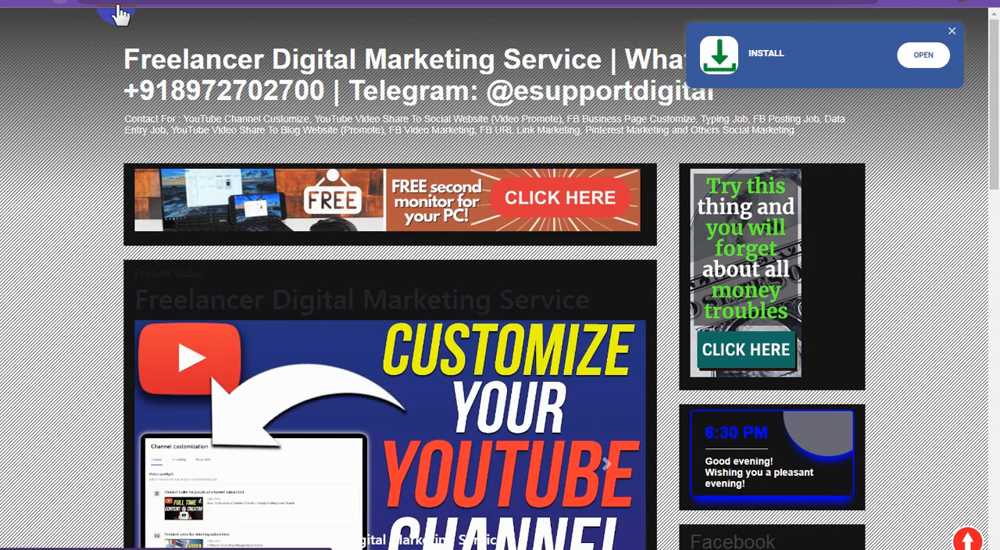
pyautogui.click(897, 177)
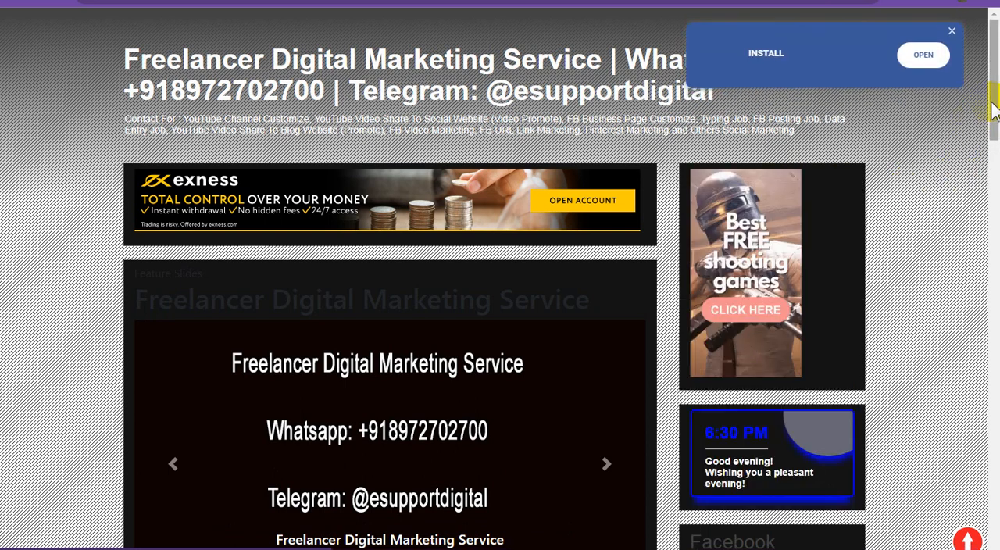
pyautogui.moveTo(991, 109); pyautogui.dragTo(989, 111)
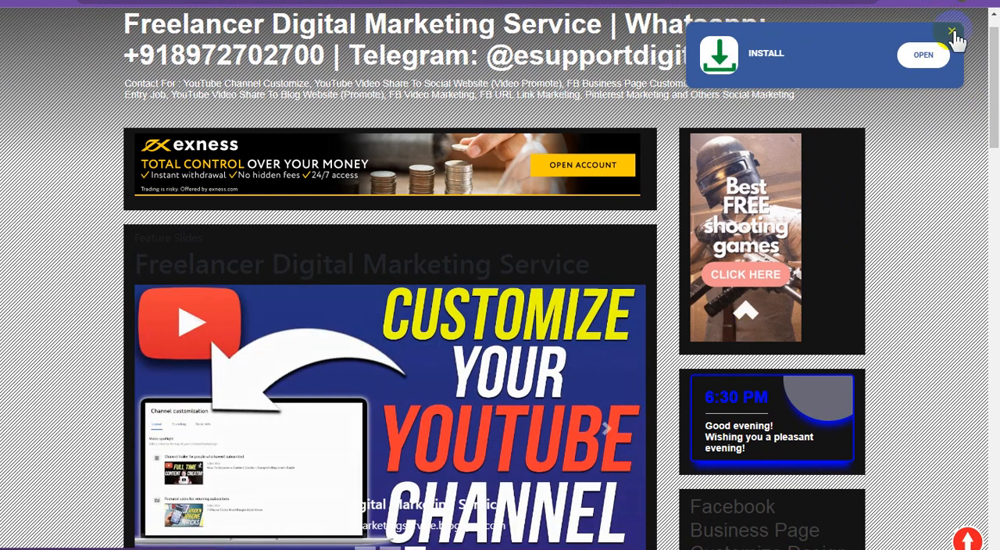
pyautogui.click(951, 32)
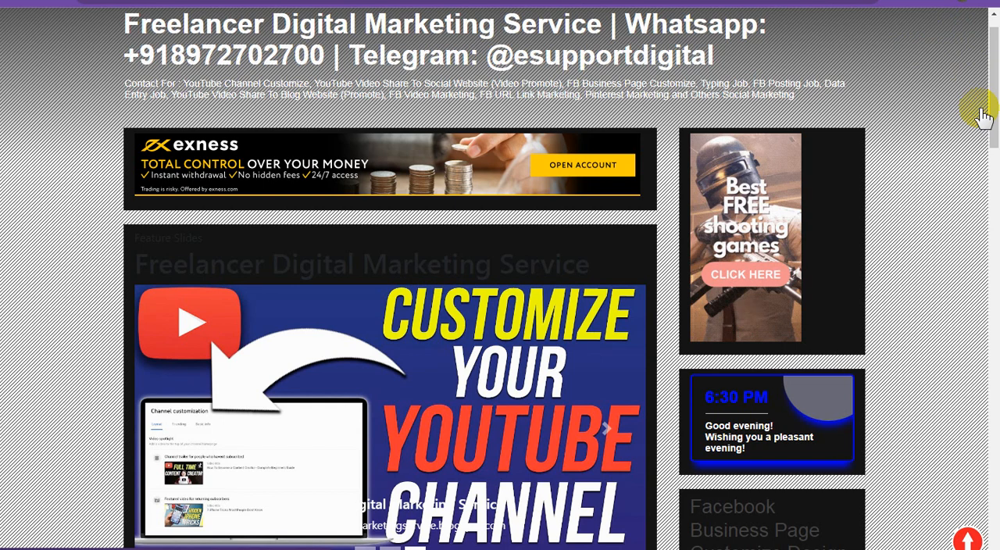